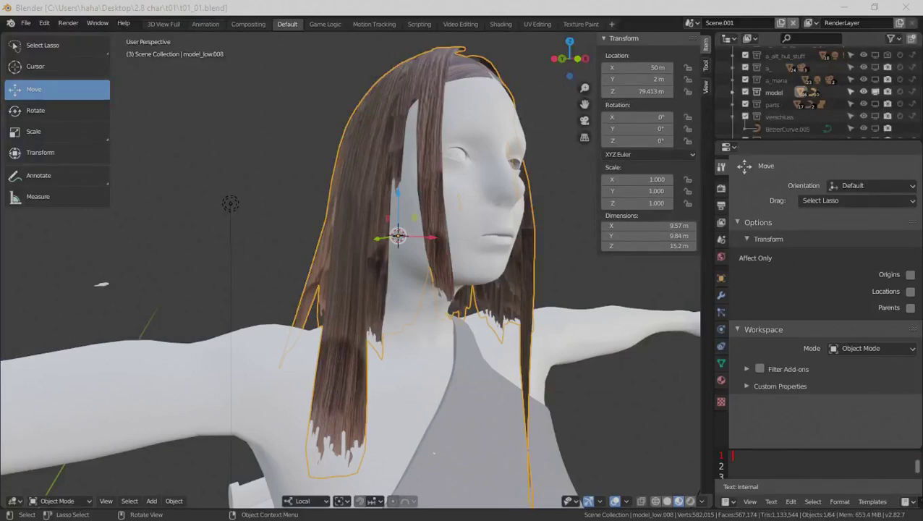
middle_drag(441, 322, 466, 346)
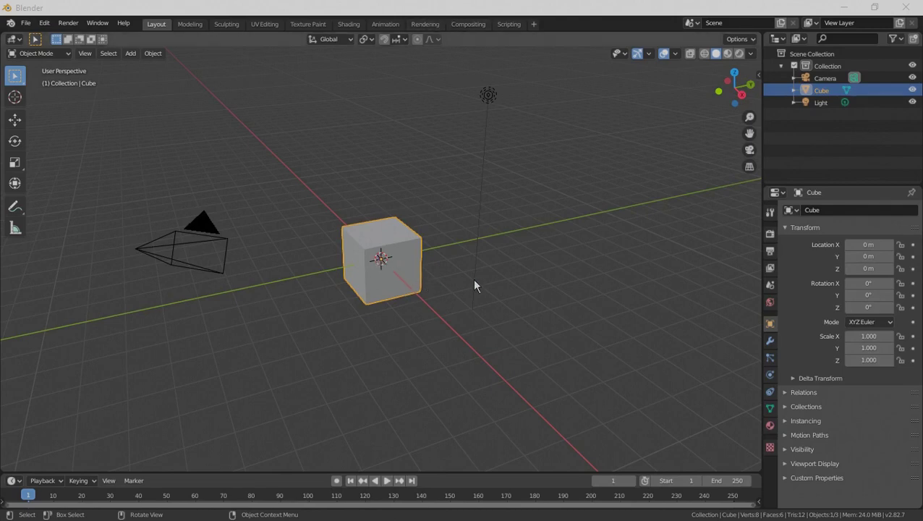
- Delete the default cube from the scene
scroll(476, 284, down, 4)
key(x)
click(506, 303)
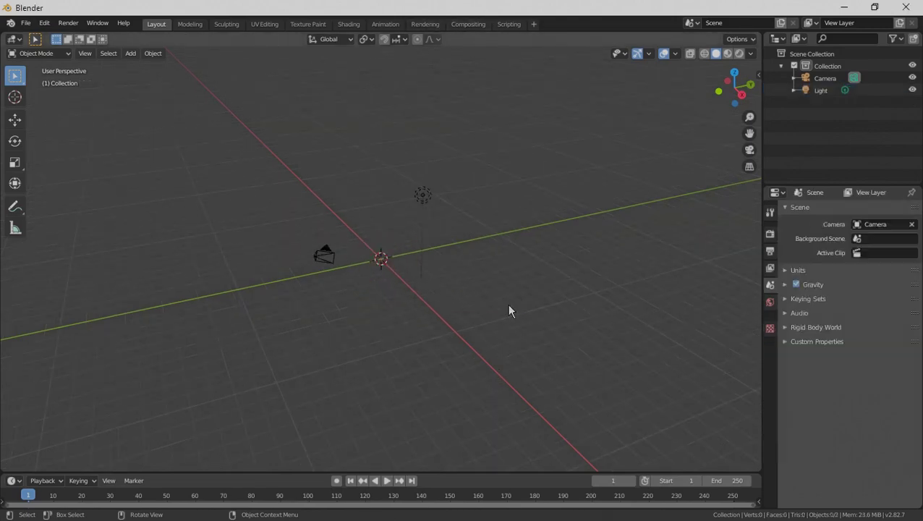
- Add a plane mesh at the origin and frame it in the top orthographic view
key(shift+a)
mouse_move(498, 254)
key(Right)
key(Return)
key(KP_7)
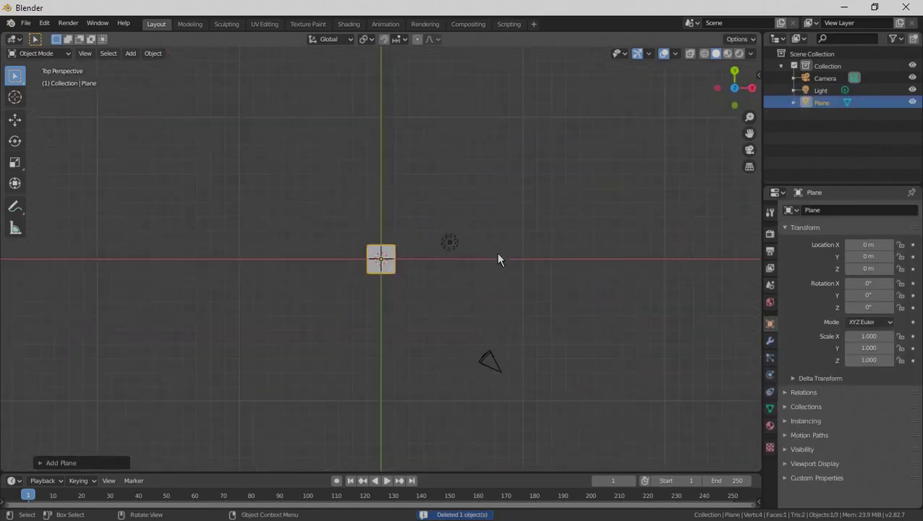
key(KP_Decimal)
key(KP_5)
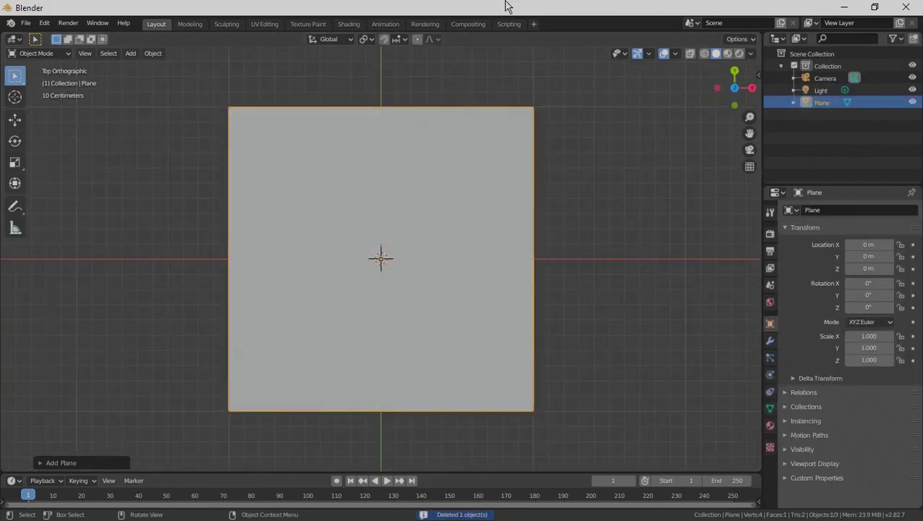
- Add a new Texture Paint workspace from the General presets
click(533, 24)
mouse_move(507, 45)
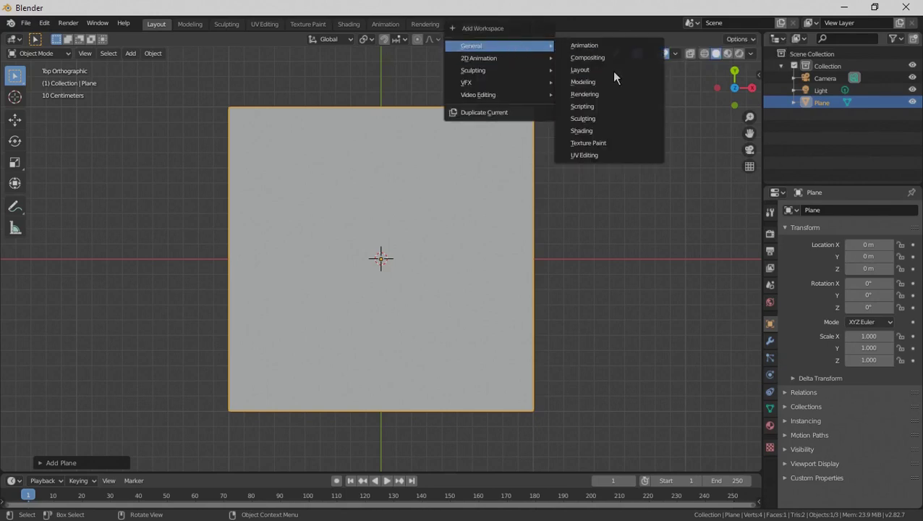
click(612, 144)
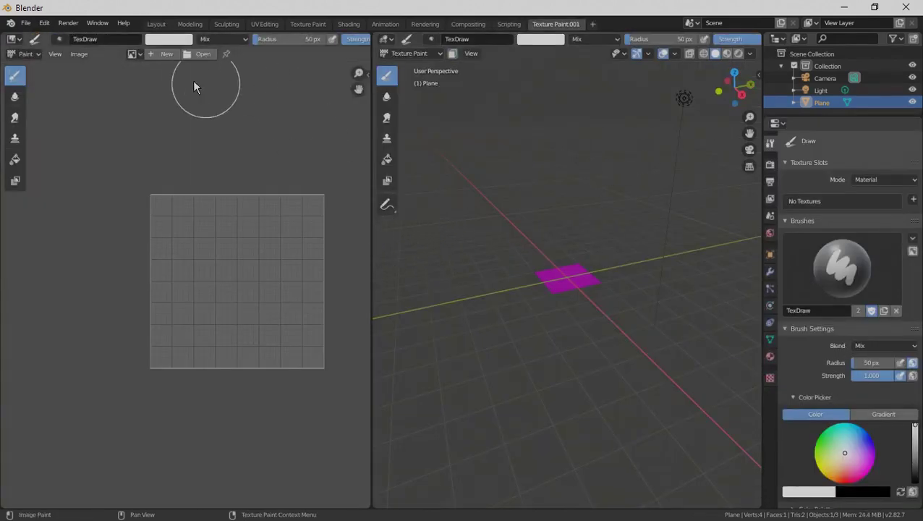
- Create a new blank black image named paint_map in the image editor, with alpha enabled
click(164, 54)
click(204, 49)
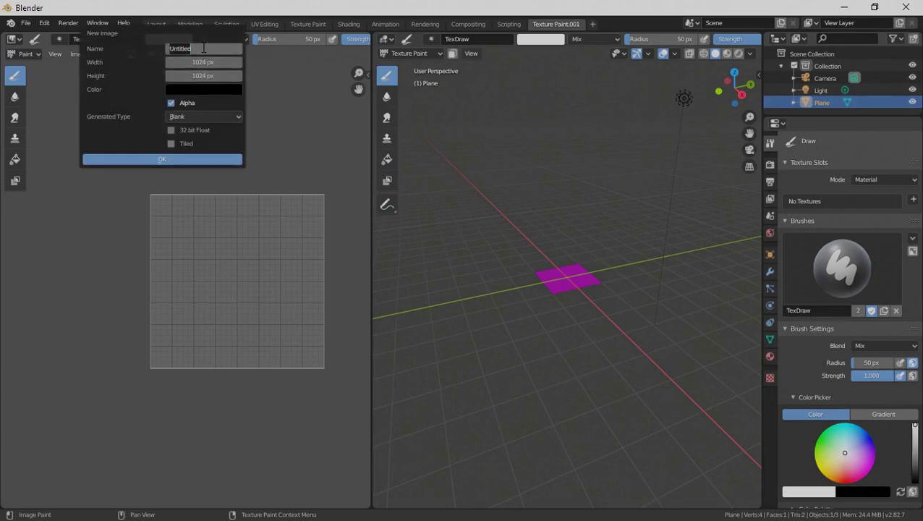
text(paint_map)
key(Return)
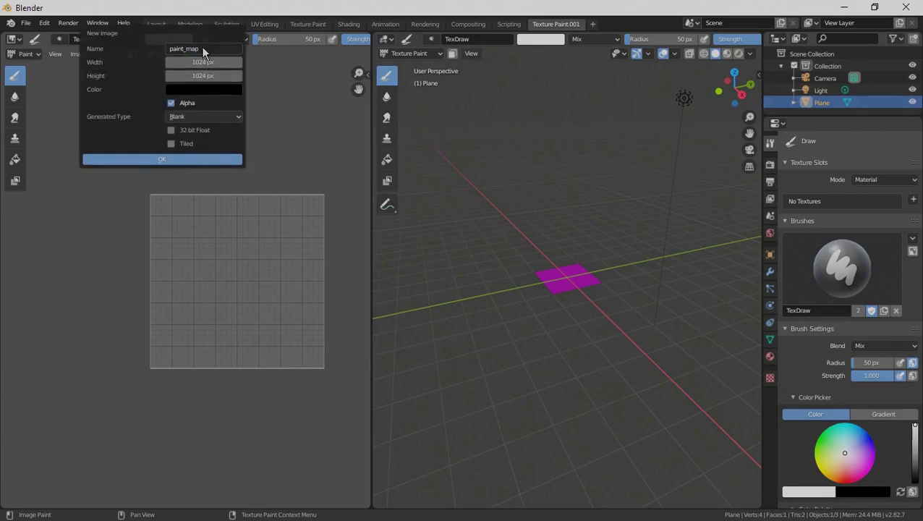
click(205, 62)
key(Return)
click(187, 159)
scroll(282, 252, down, 10)
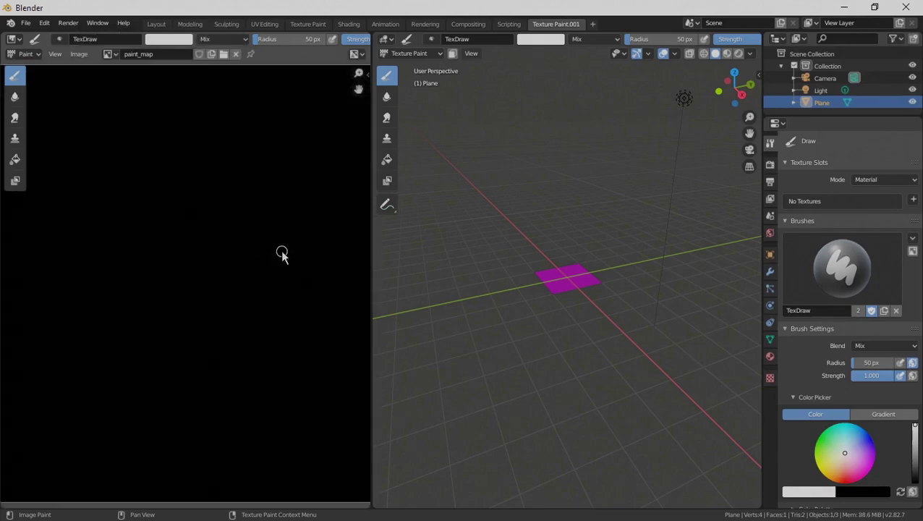
scroll(282, 254, up, 1)
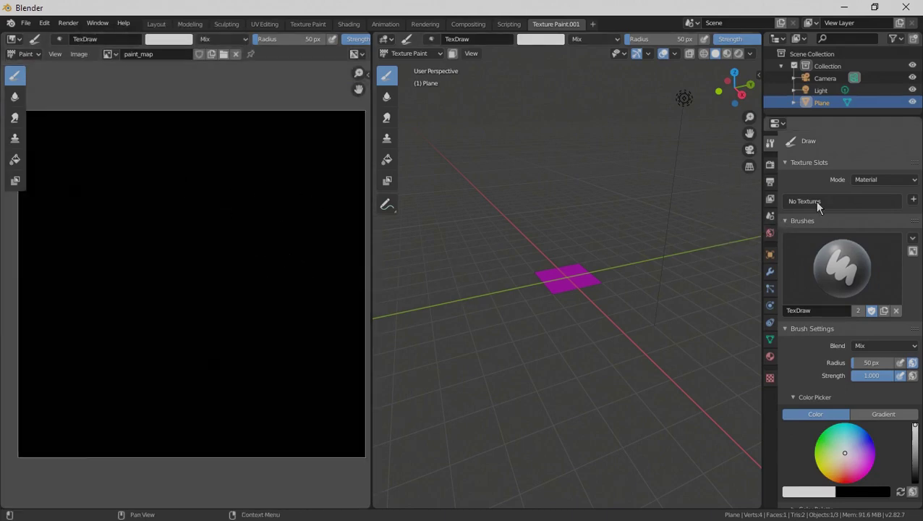
- Set the texture slot mode to Single Image and assign paint_map as the image painted on the plane
click(886, 180)
click(881, 208)
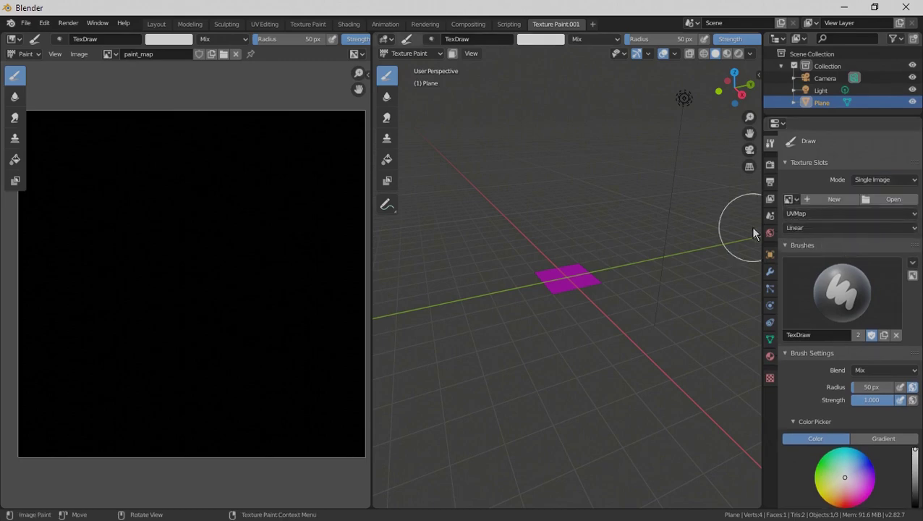
click(796, 199)
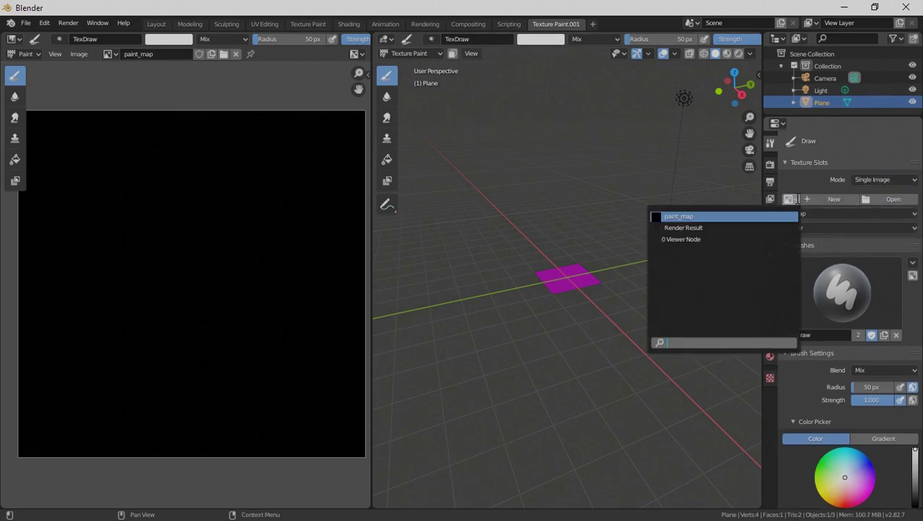
click(745, 217)
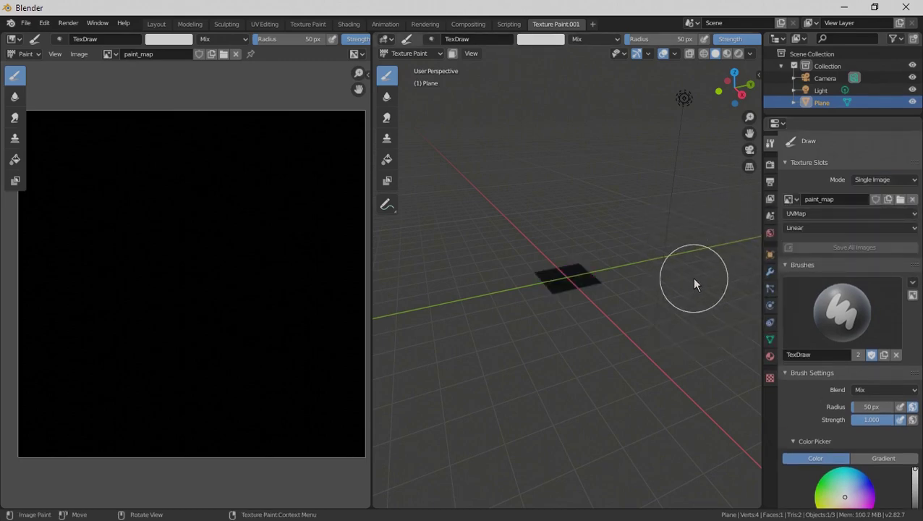
- Paint a test dab on the plane, look at it from the top, and undo the dab
scroll(651, 286, up, 5)
click(549, 287)
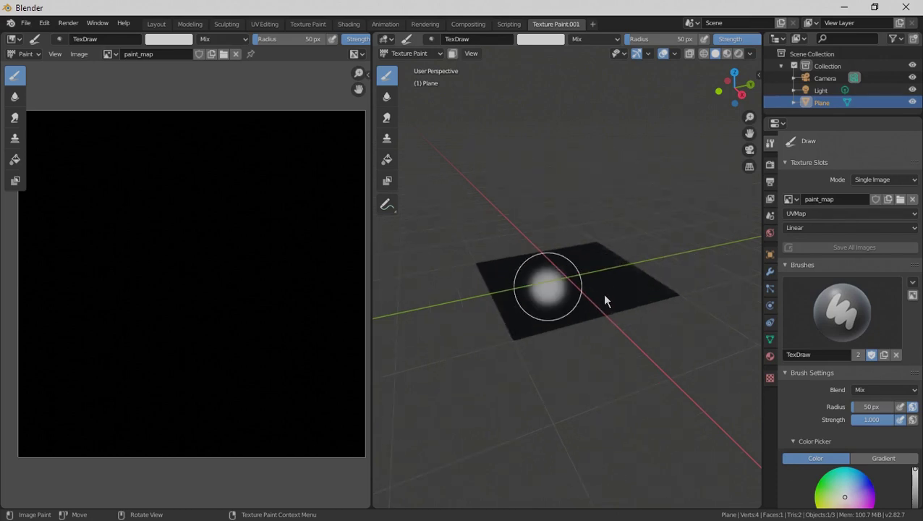
key(KP_7)
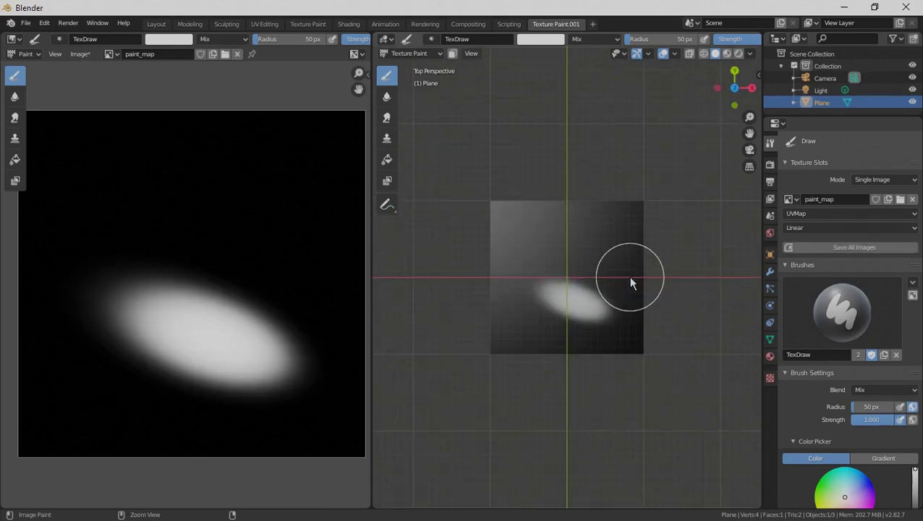
key(ctrl+z)
- Create a new brush texture of type Image or Movie and load paint_map_hairs.png into it
scroll(840, 356, down, 6)
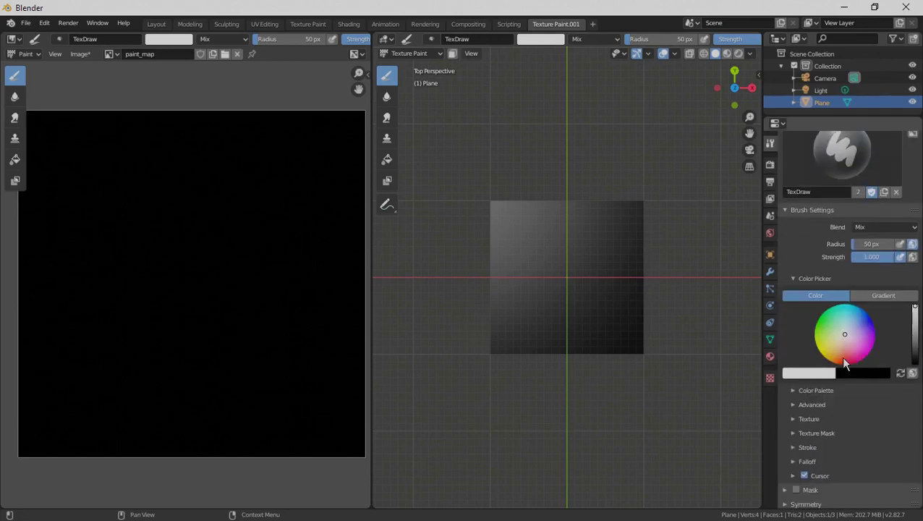
click(770, 376)
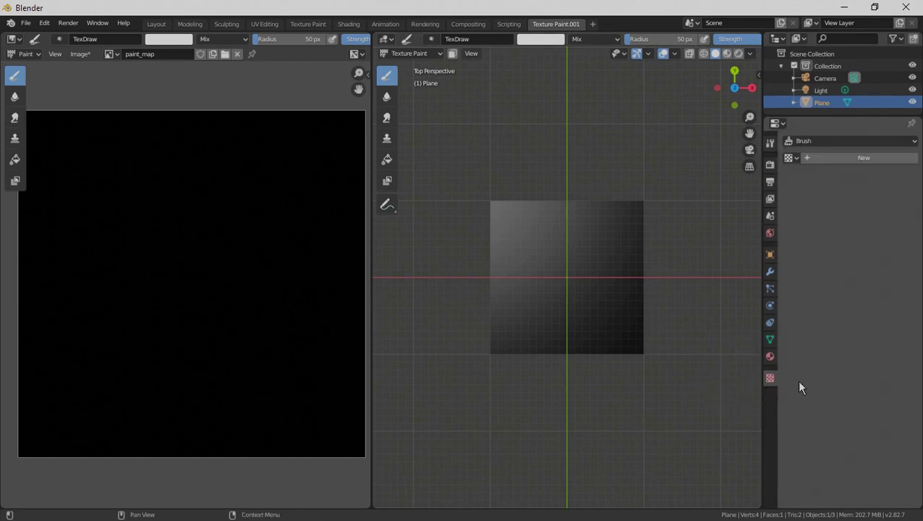
click(832, 158)
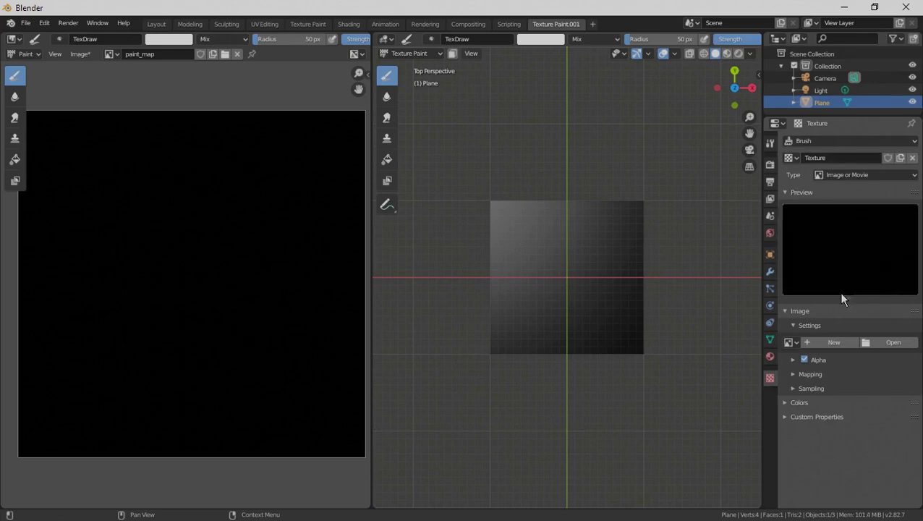
click(893, 342)
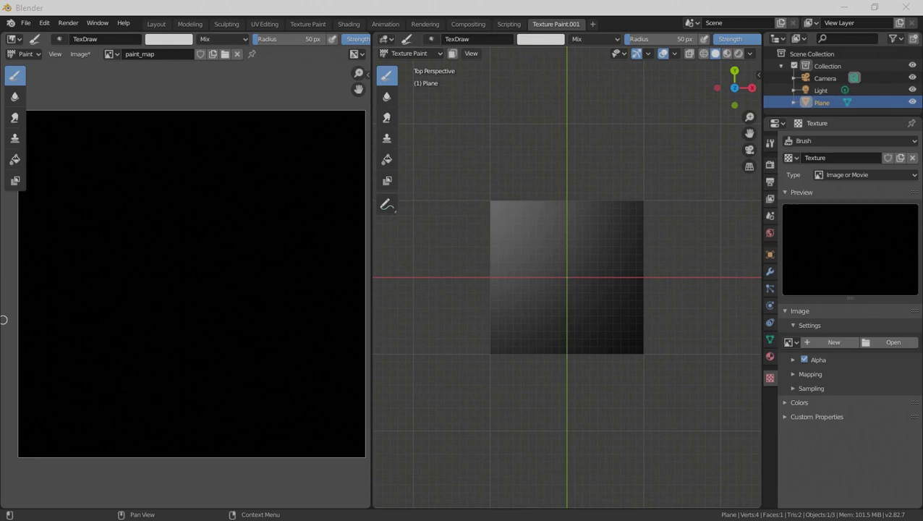
key(Return)
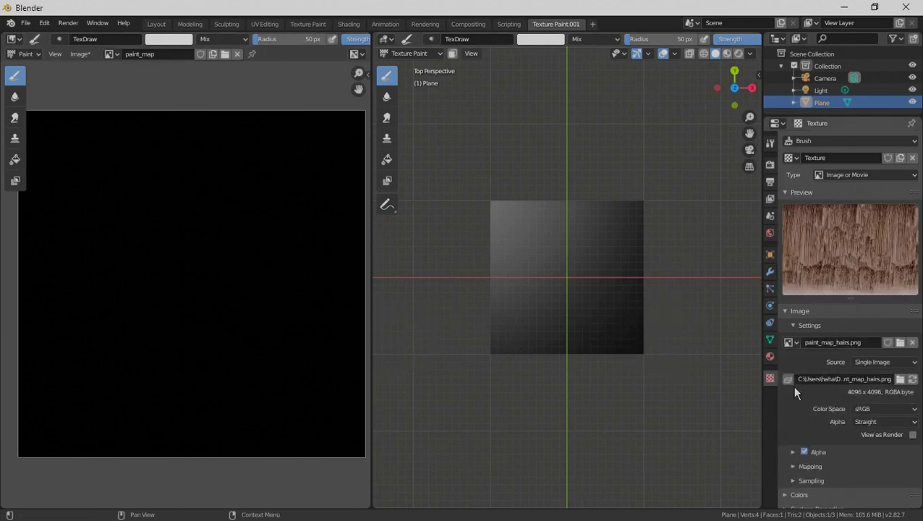
- Set the texture mapping of the TexDraw brush to Stencil
click(770, 143)
scroll(814, 387, down, 6)
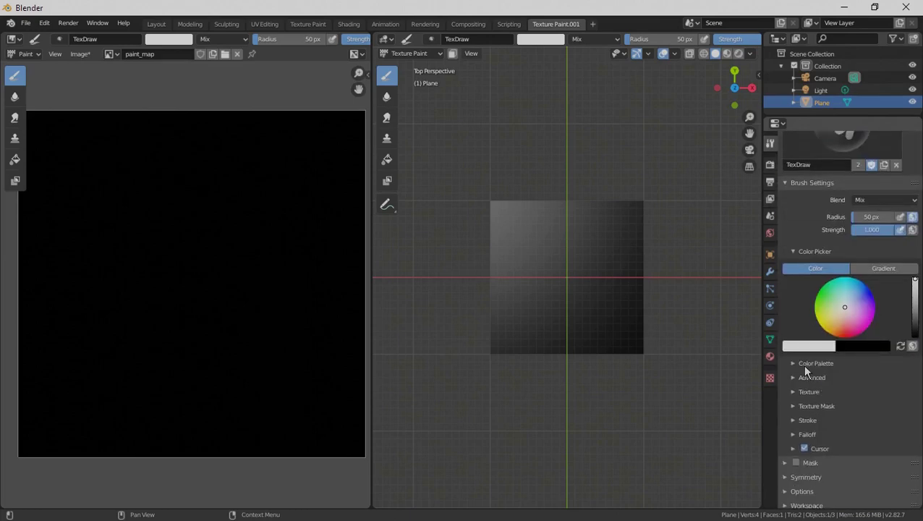
scroll(802, 364, up, 4)
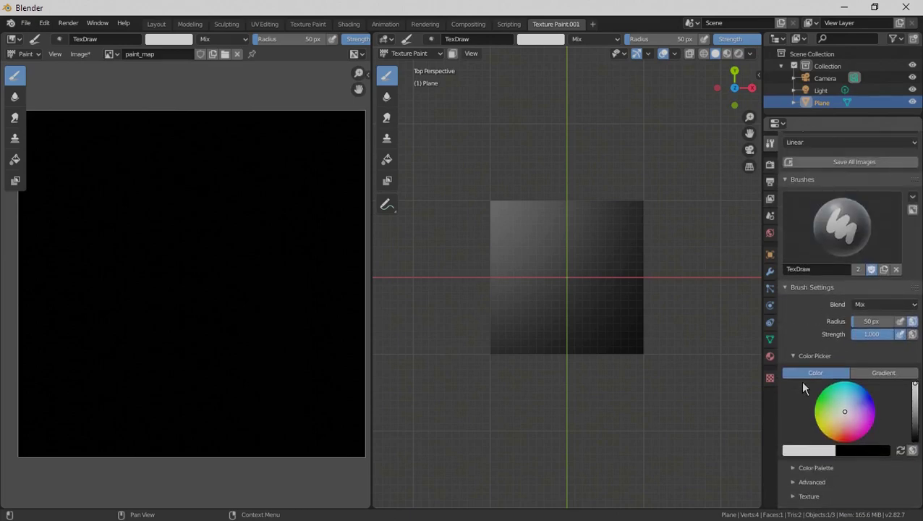
click(828, 233)
scroll(809, 327, down, 4)
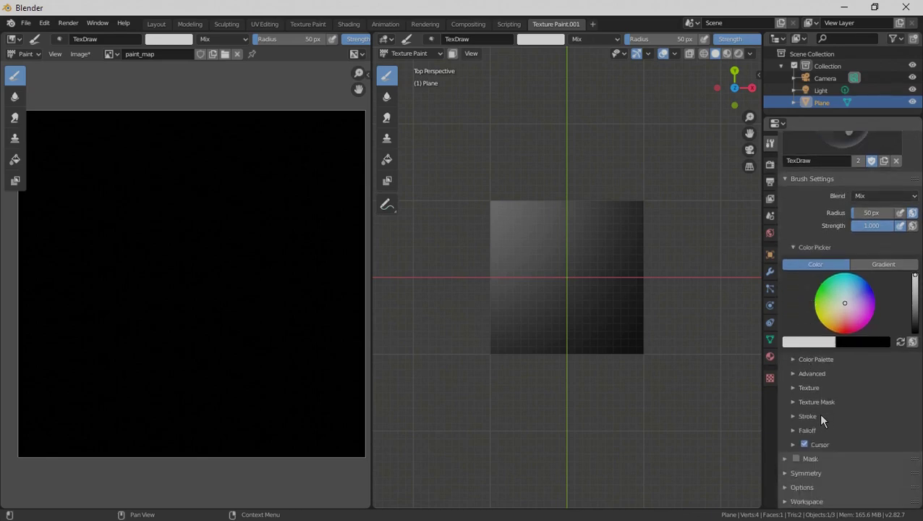
click(821, 385)
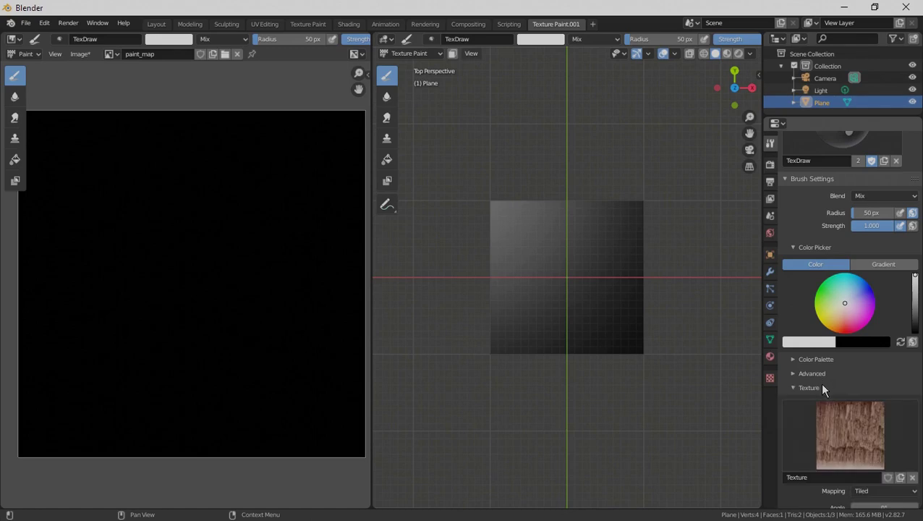
scroll(833, 429, down, 7)
click(873, 282)
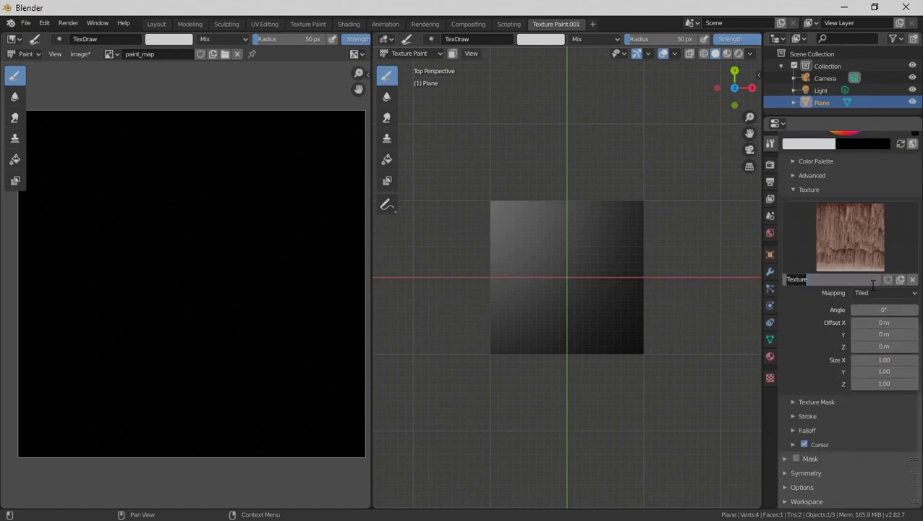
click(871, 294)
click(871, 295)
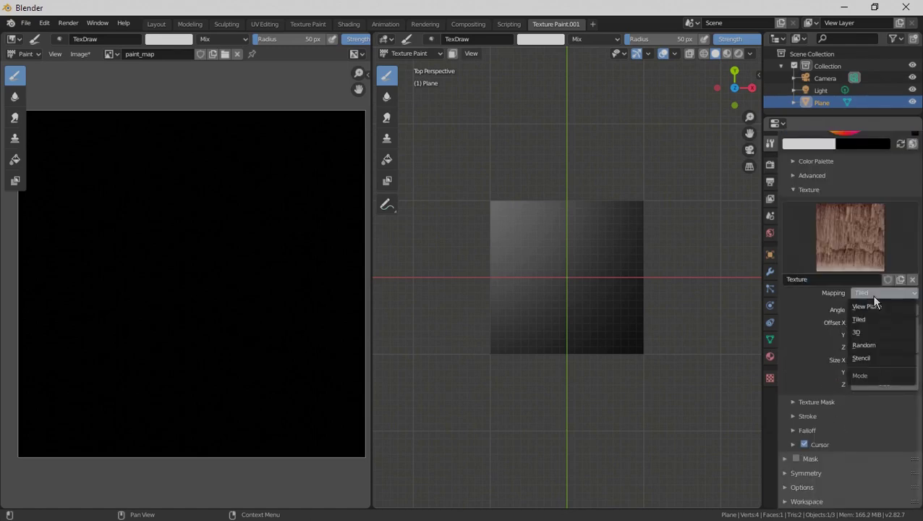
click(875, 354)
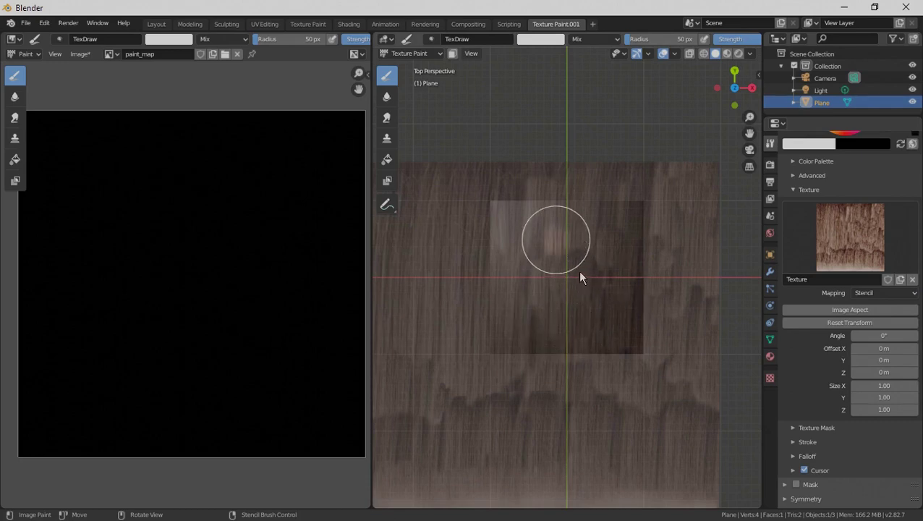
- Paint the hair texture through the stencil onto the middle of the plane with overlapping vertical strokes
drag(555, 240, 562, 311)
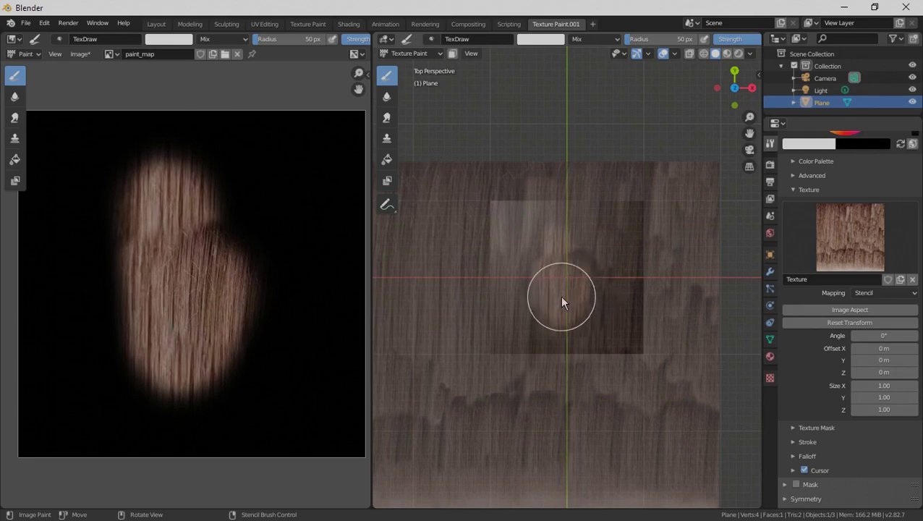
scroll(562, 297, up, 7)
scroll(561, 297, up, 1)
scroll(544, 310, down, 2)
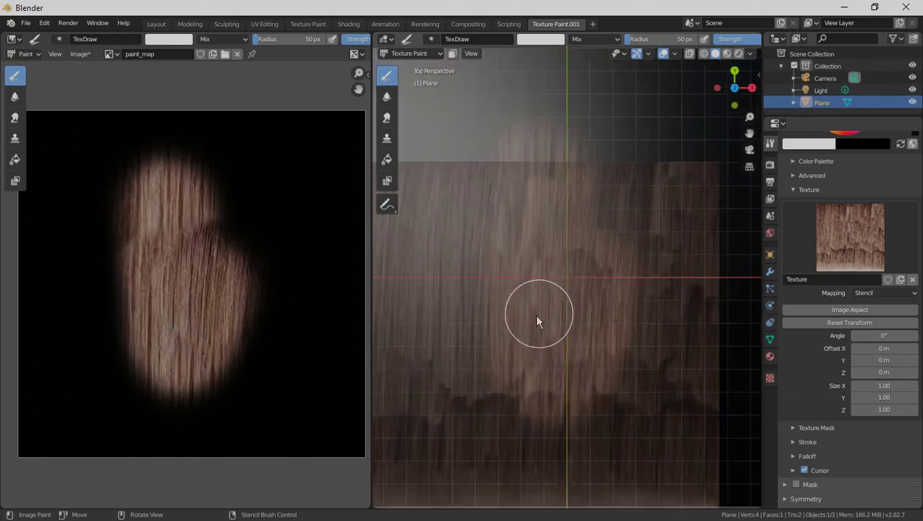
mouse_move(505, 310)
middle_down()
mouse_move(573, 305)
mouse_move(568, 256)
mouse_move(579, 233)
middle_up()
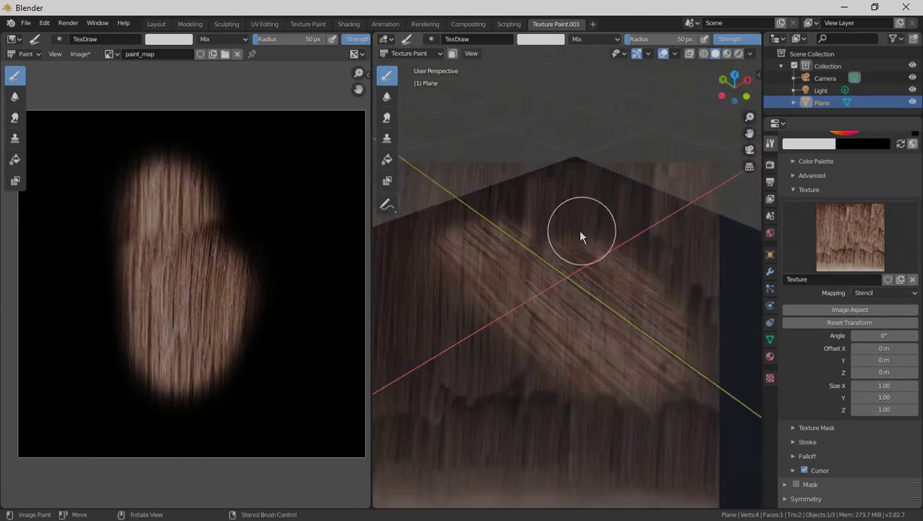
scroll(530, 363, down, 2)
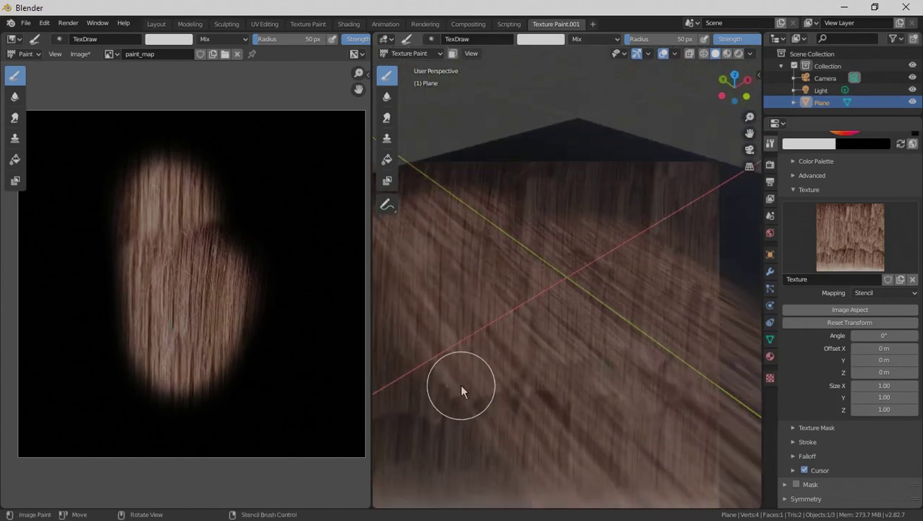
scroll(569, 311, down, 3)
scroll(568, 311, up, 3)
scroll(569, 311, down, 1)
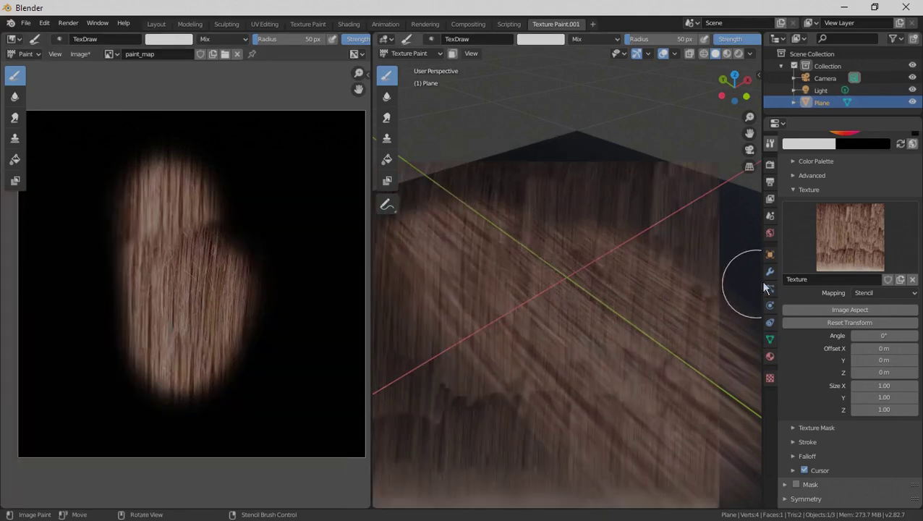
- Remove the hair image texture from the TexDraw brush and reopen the brush's tool settings
click(770, 377)
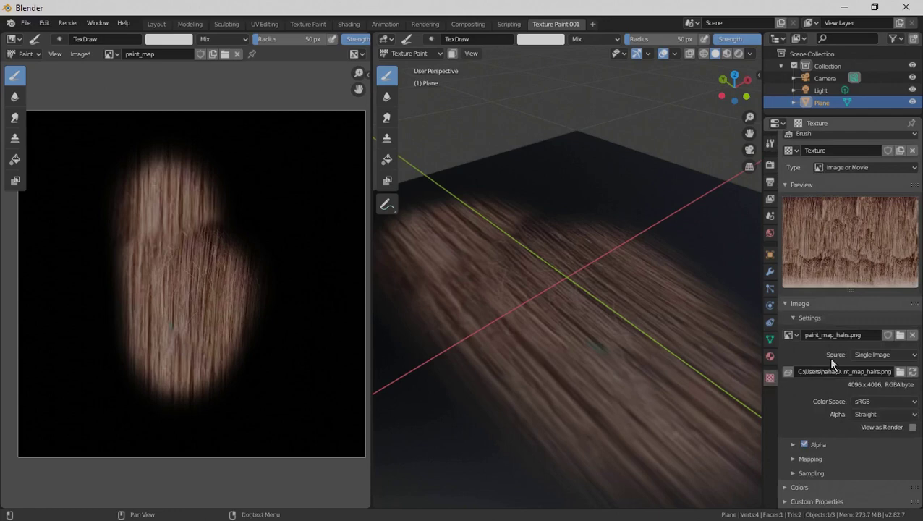
click(913, 151)
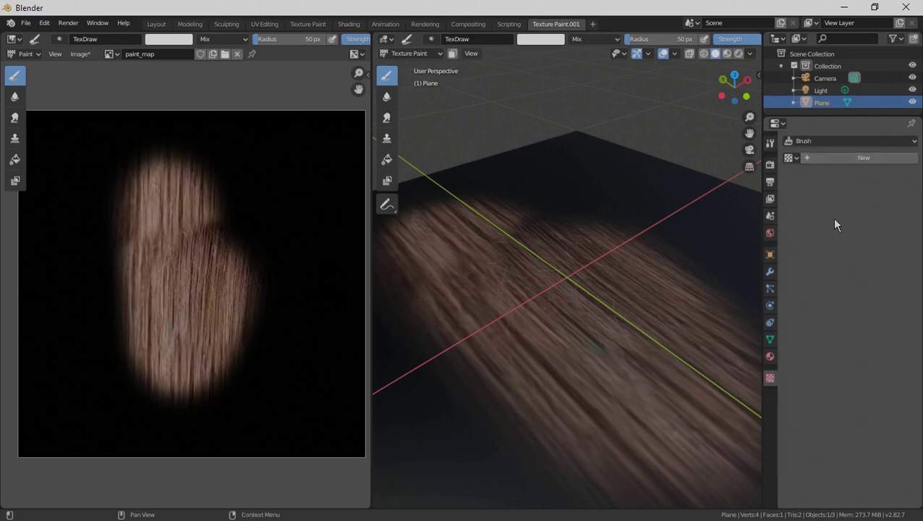
click(770, 145)
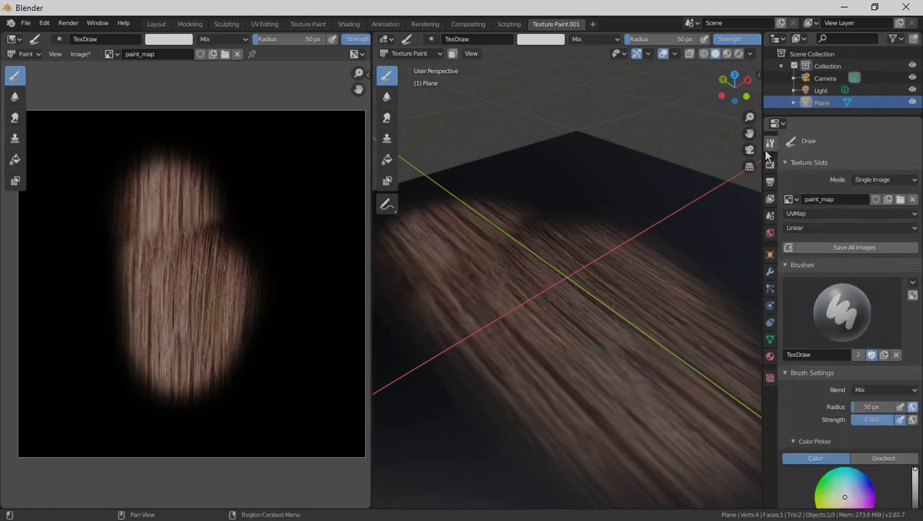
- View the plane from the top and paint one white dab near its middle
key(KP_7)
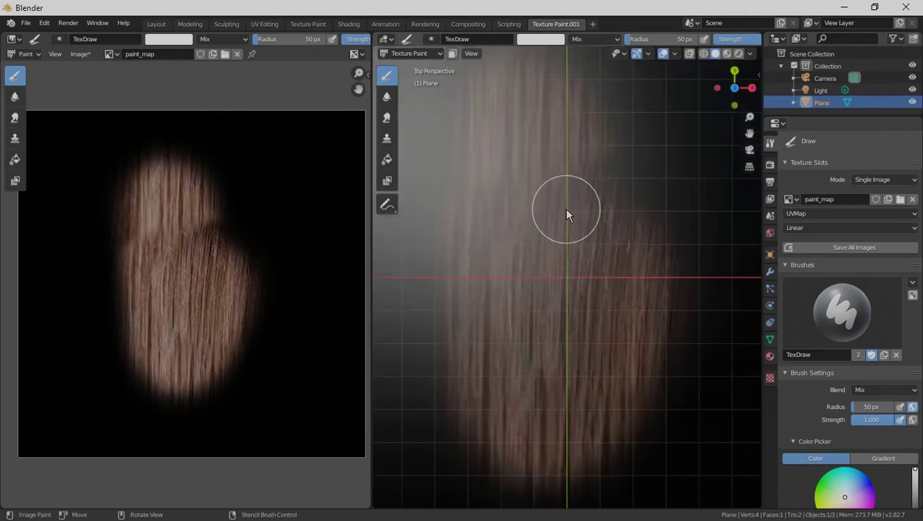
click(554, 291)
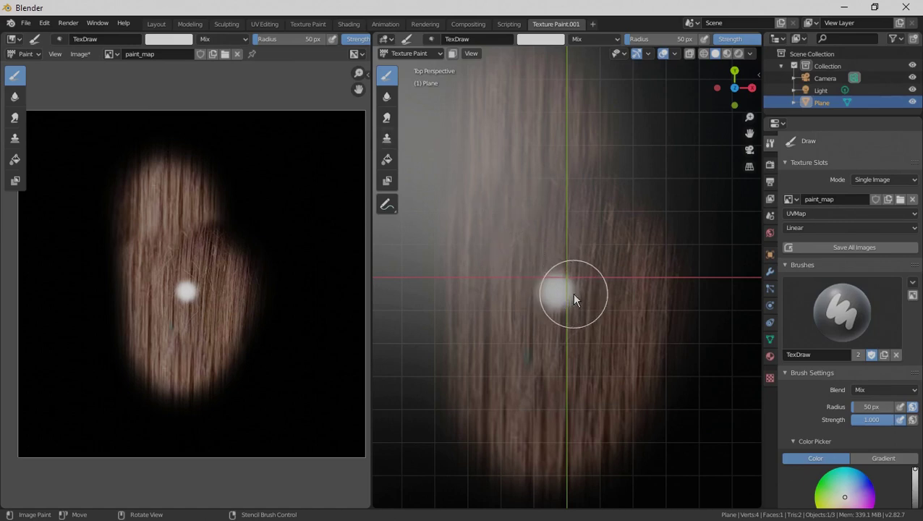
- Open paint_map_hairs.png in the image editor and assign it as the single-image canvas for the plane
click(80, 55)
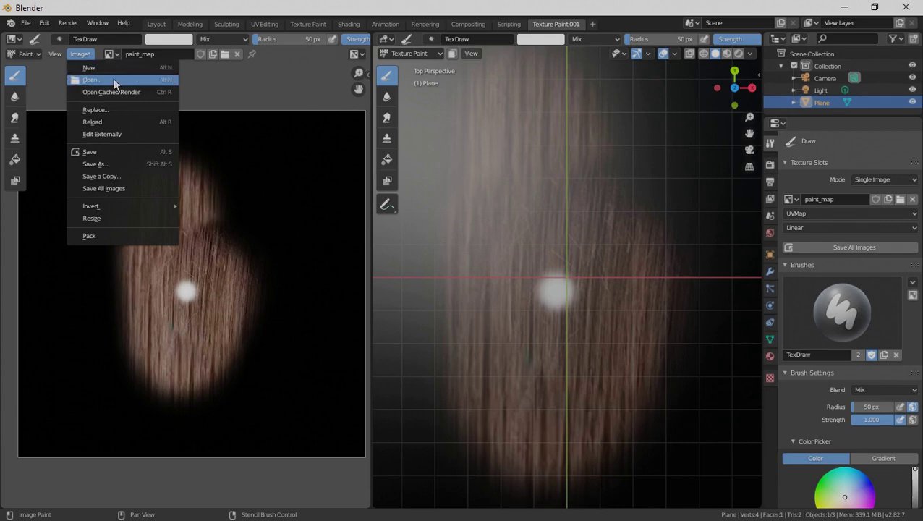
click(112, 79)
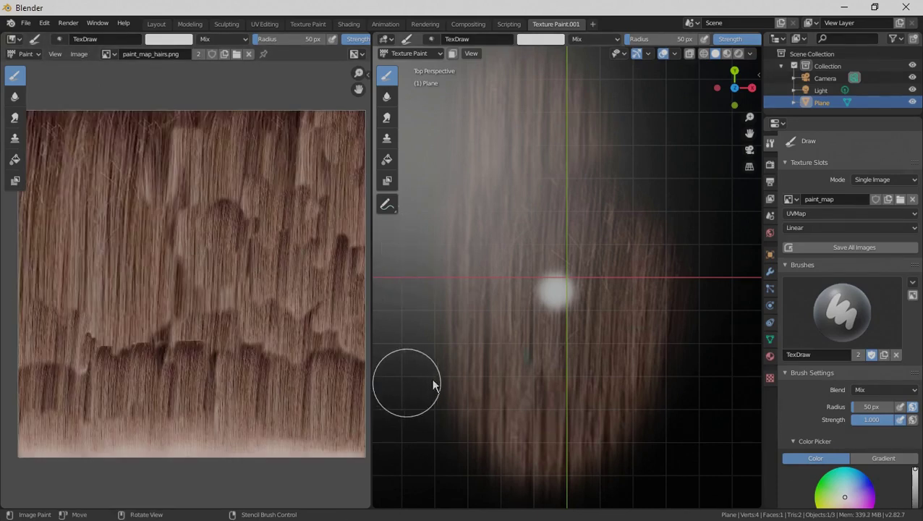
click(787, 200)
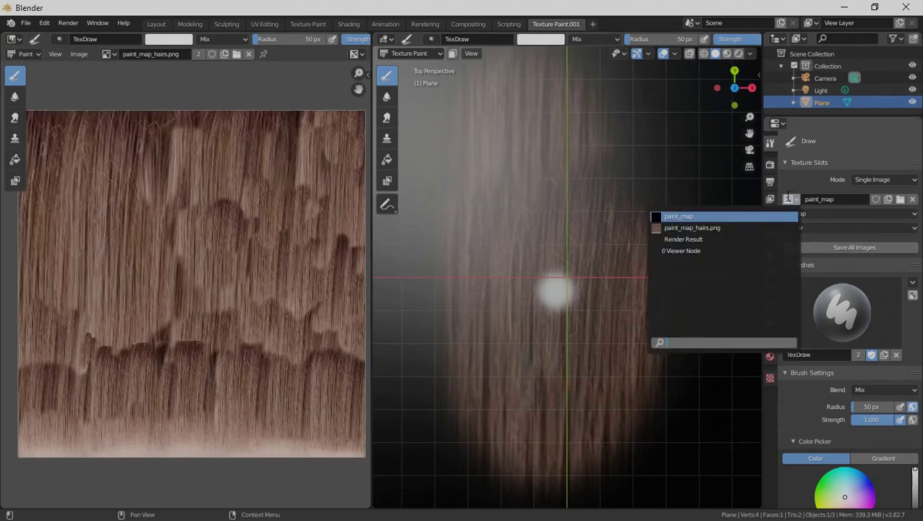
click(680, 215)
scroll(569, 297, down, 4)
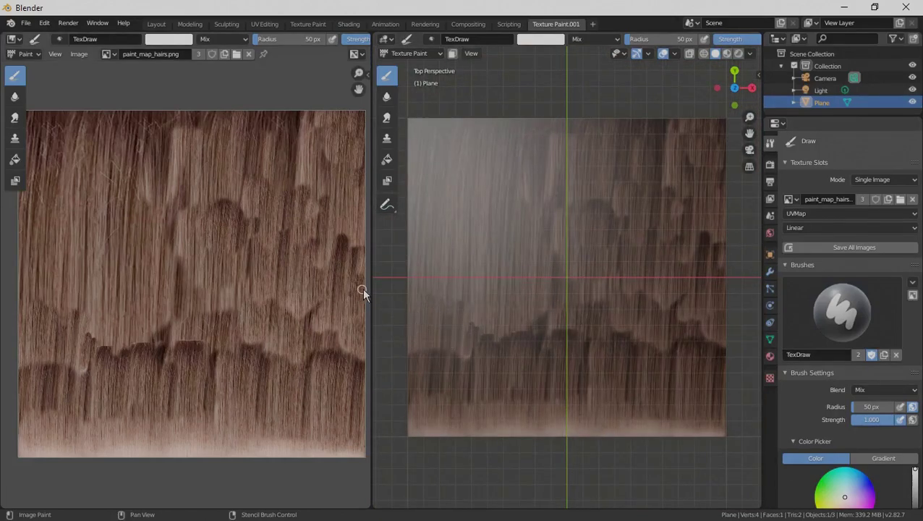
- Widen the 3D viewport by narrowing the image editor, and frame the lower corner of the plane
drag(368, 286, 79, 279)
scroll(433, 407, down, 3)
shift+middle_drag(492, 416, 526, 365)
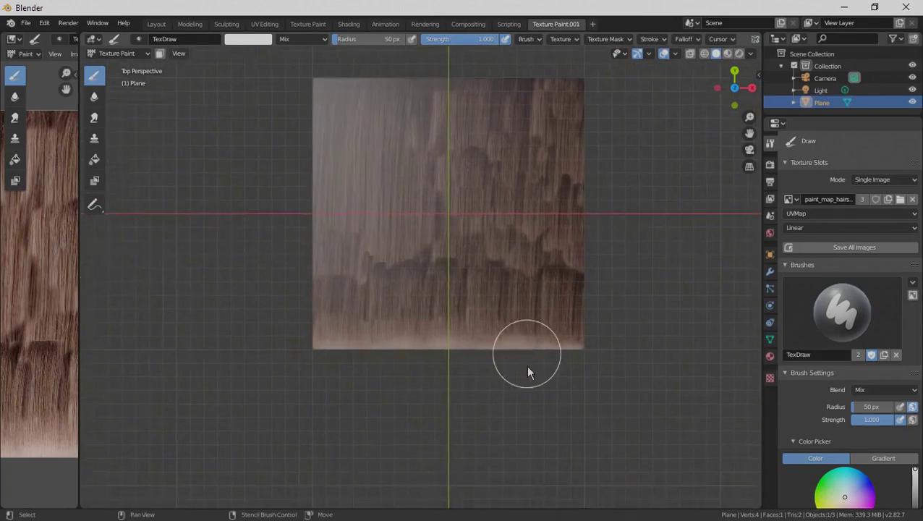
scroll(517, 393, up, 6)
shift+middle_drag(474, 421, 588, 328)
scroll(520, 361, up, 4)
shift+middle_drag(475, 357, 633, 292)
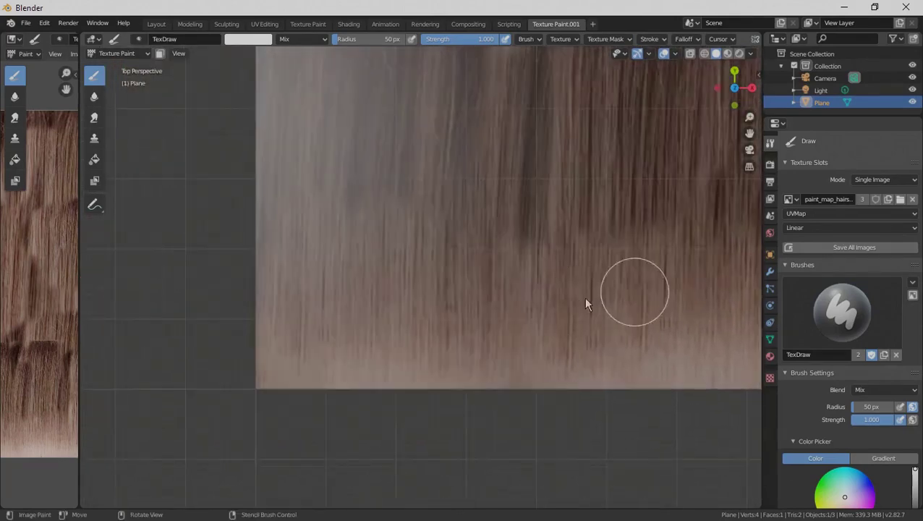
- Pick a saturated blue as the TexDraw brush colour and switch its values to RGB
scroll(796, 434, down, 5)
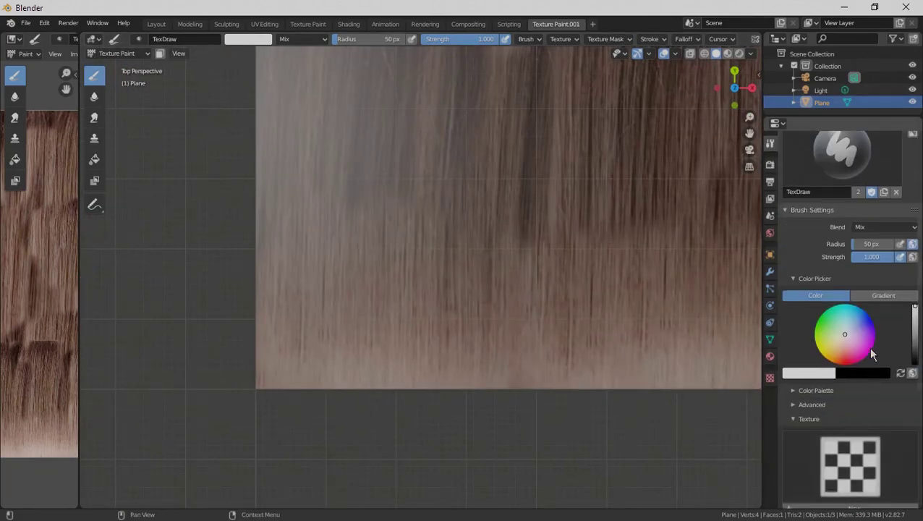
drag(866, 326, 872, 320)
click(802, 372)
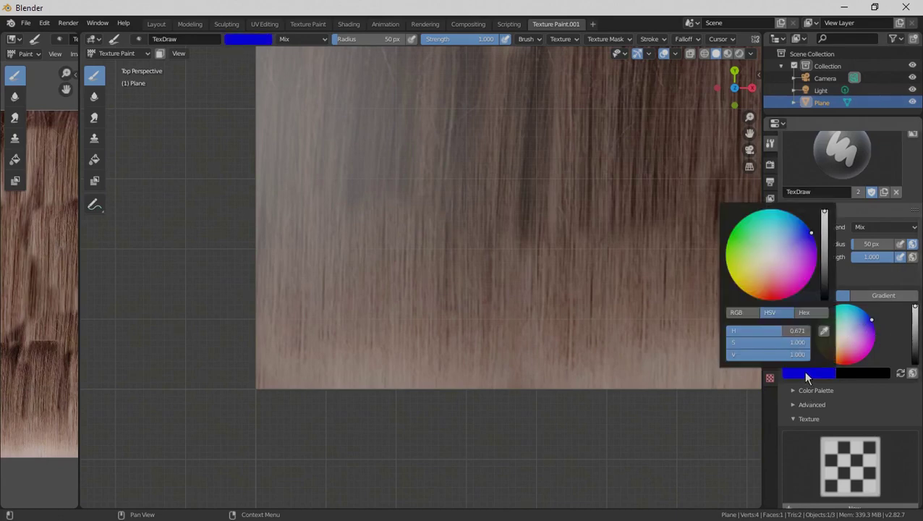
click(745, 315)
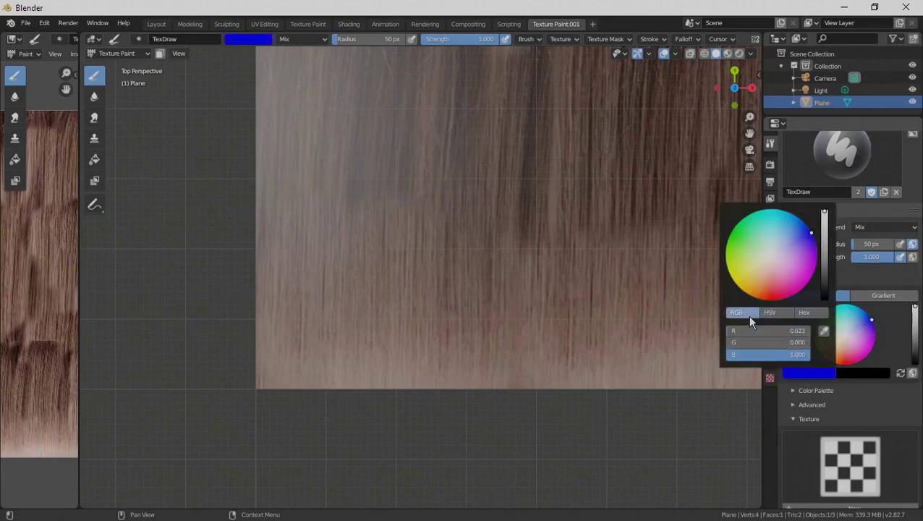
- Try a single blue dab on the lower part of the plane and undo it
click(382, 266)
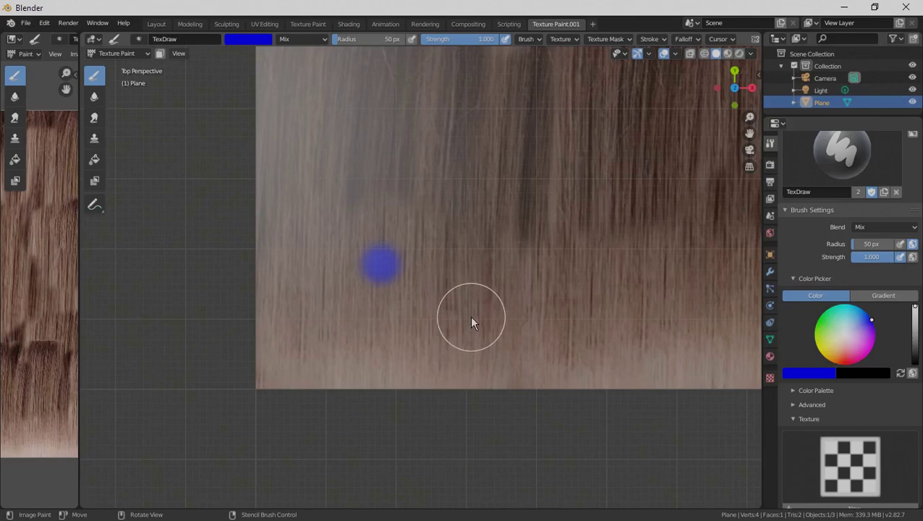
key(ctrl+z)
- Set the red and green values of the blue brush colour to 0
click(804, 372)
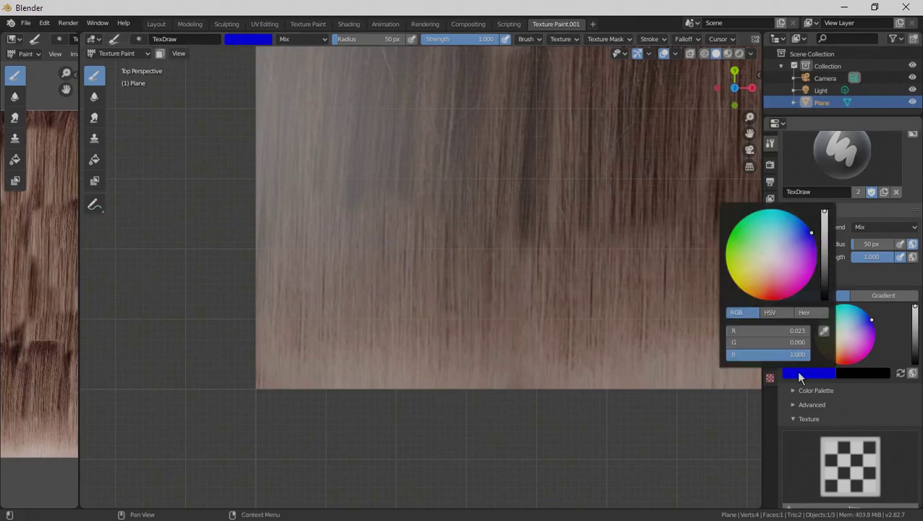
click(792, 331)
text(00)
key(Return)
click(782, 341)
text(0)
key(Return)
- Set the TexDraw brush's stroke method to Line
scroll(831, 365, down, 5)
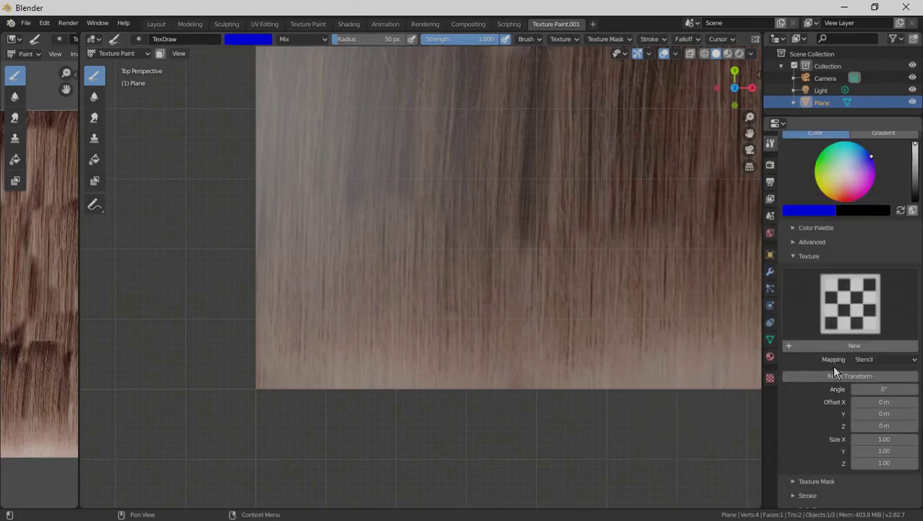
scroll(848, 374, down, 2)
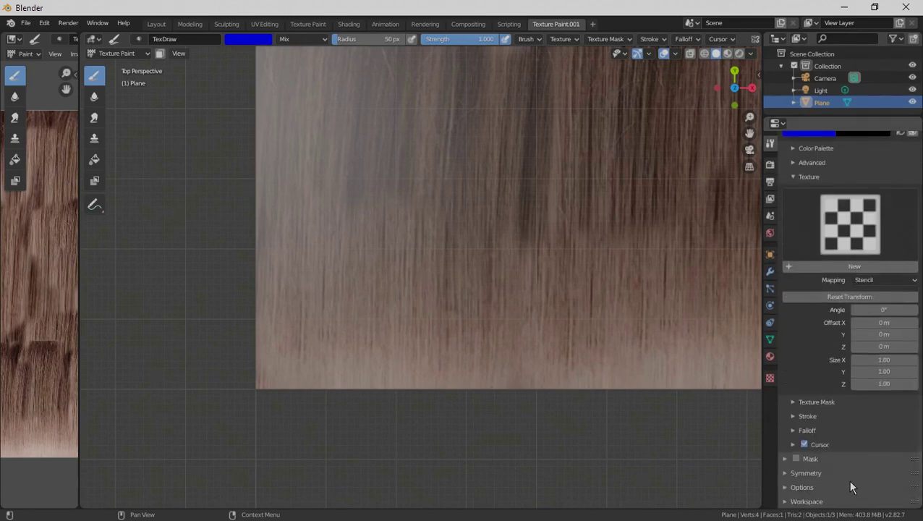
click(807, 416)
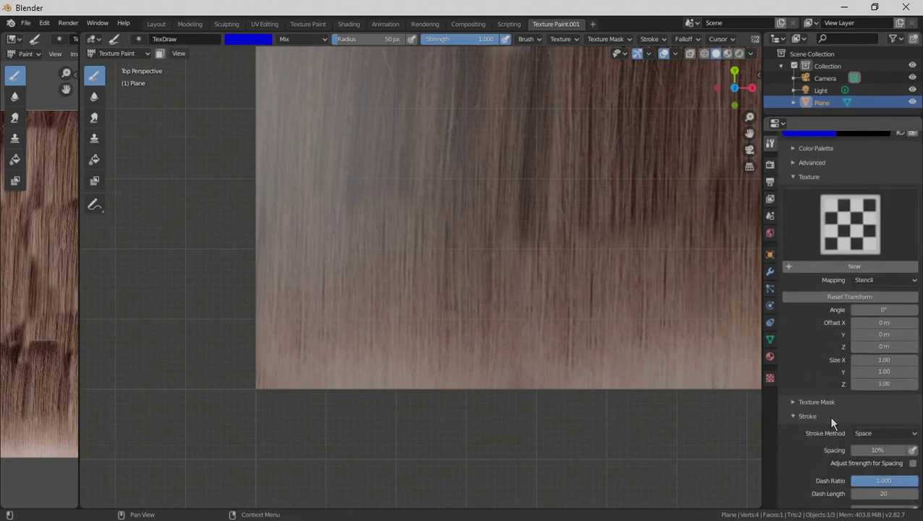
scroll(827, 414, down, 3)
click(863, 326)
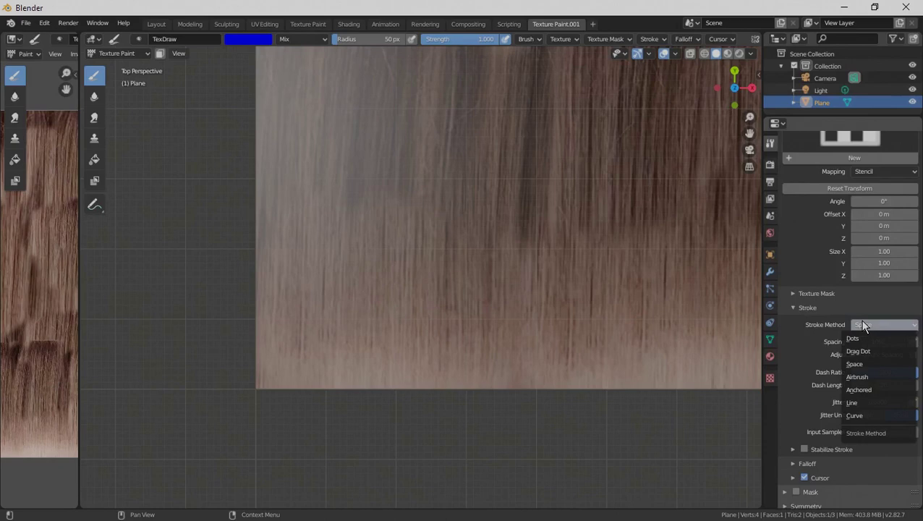
click(852, 403)
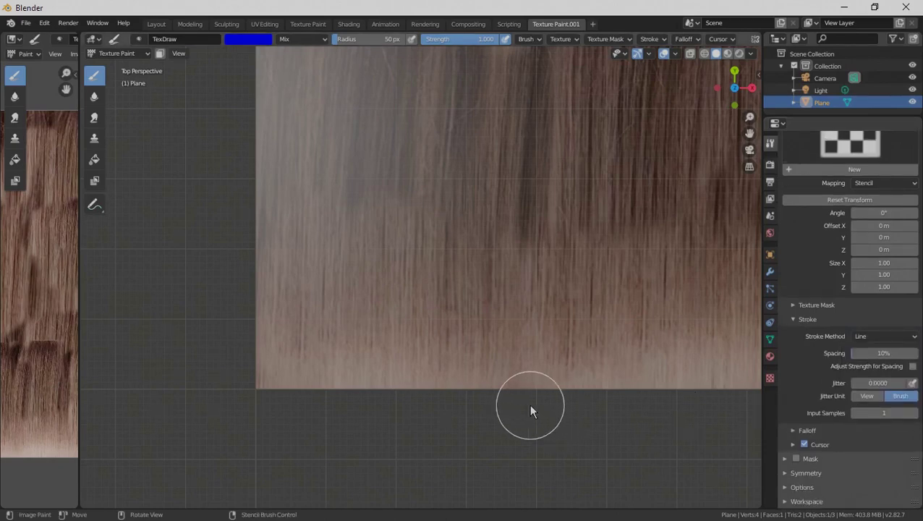
- Paint adjoining, roughly vertical blue line strokes of varying height along the plane's lower edge, covering the hair ends
scroll(427, 344, down, 3)
scroll(434, 331, up, 4)
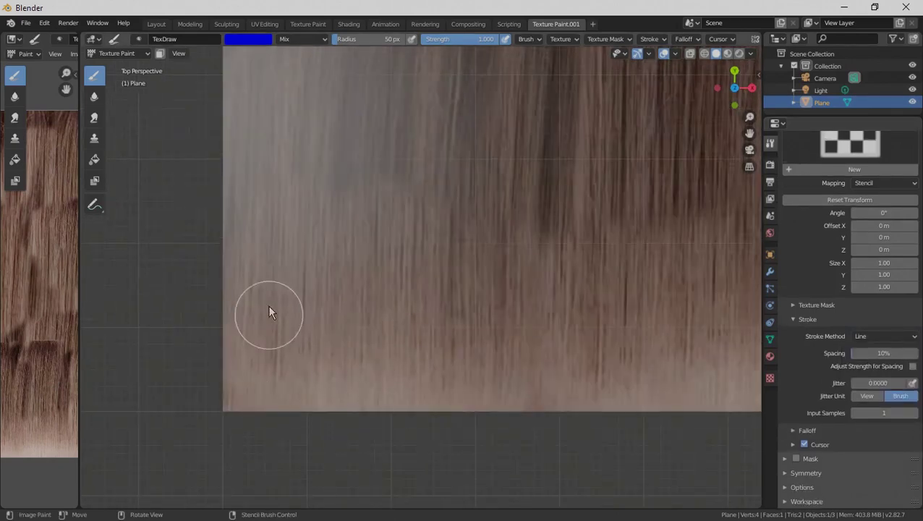
drag(268, 313, 248, 489)
drag(304, 297, 280, 441)
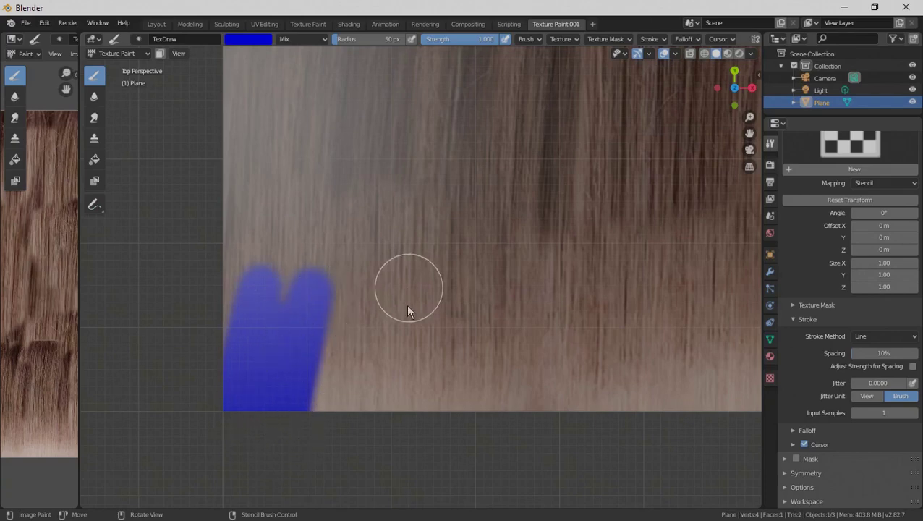
drag(409, 300, 378, 442)
drag(346, 317, 338, 492)
drag(423, 296, 494, 499)
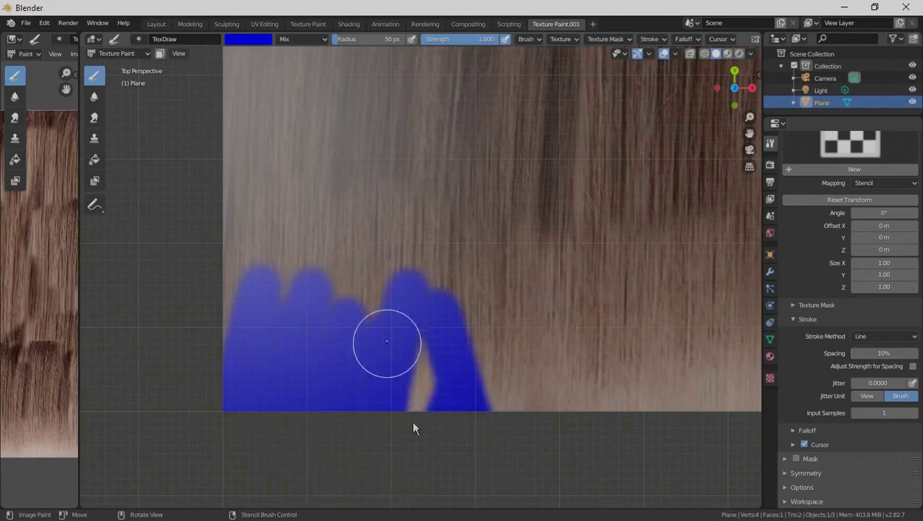
drag(521, 294, 521, 456)
drag(548, 295, 551, 456)
drag(534, 238, 503, 479)
mouse_move(550, 228)
mouse_down()
mouse_move(542, 491)
mouse_move(575, 485)
mouse_up()
drag(624, 283, 622, 499)
drag(671, 275, 673, 501)
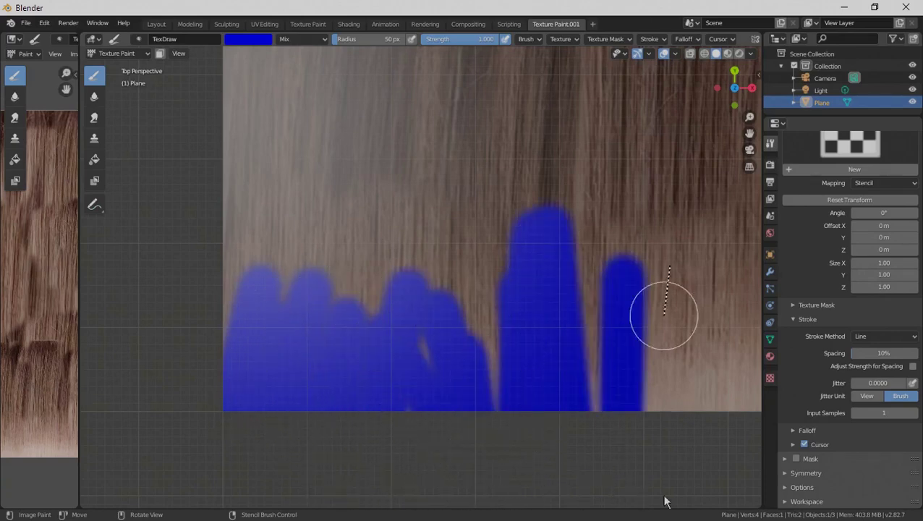
drag(721, 194, 726, 470)
drag(698, 271, 680, 441)
scroll(592, 393, down, 6)
drag(554, 275, 556, 398)
drag(560, 275, 614, 376)
drag(633, 275, 647, 420)
drag(655, 285, 704, 398)
drag(736, 330, 746, 453)
drag(689, 298, 702, 366)
drag(748, 300, 729, 402)
scroll(708, 394, down, 3)
drag(648, 294, 688, 340)
drag(727, 300, 717, 373)
scroll(715, 378, up, 7)
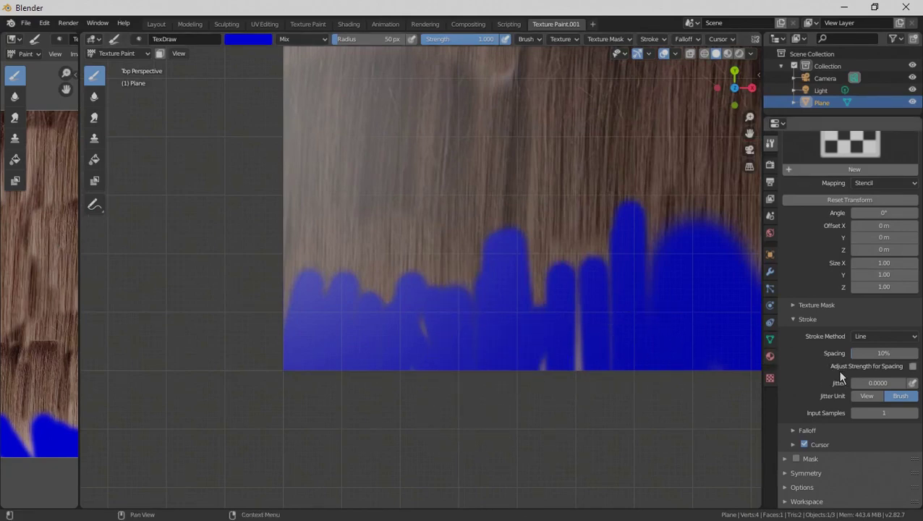
- Reduce the brush radius to 12 px and paint thin blue lines between and above the thick strokes
scroll(825, 311, up, 12)
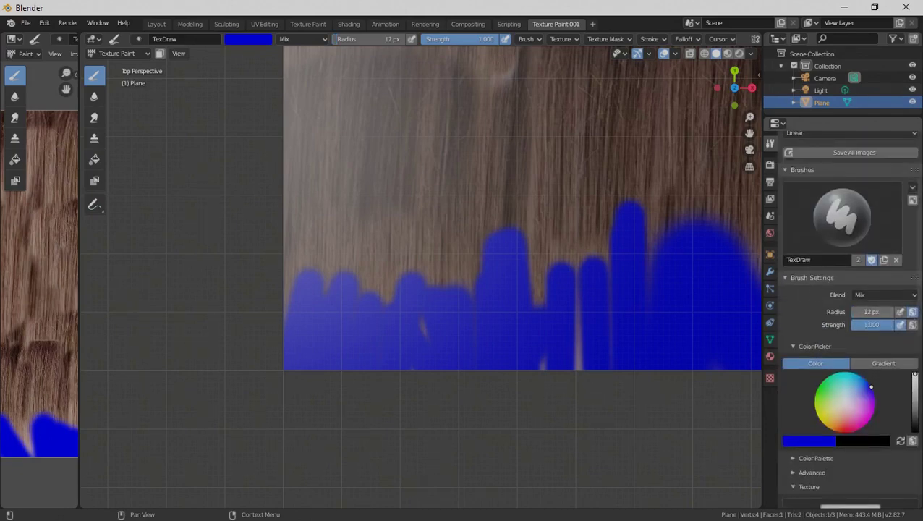
shift+click(510, 320)
drag(537, 298, 541, 212)
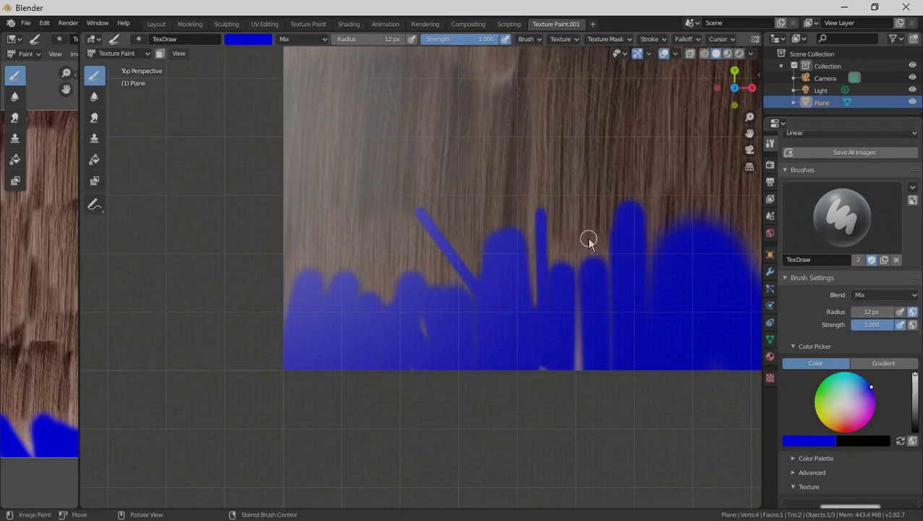
drag(570, 407, 567, 442)
drag(597, 183, 500, 333)
drag(527, 241, 402, 388)
drag(472, 266, 423, 319)
drag(418, 235, 372, 334)
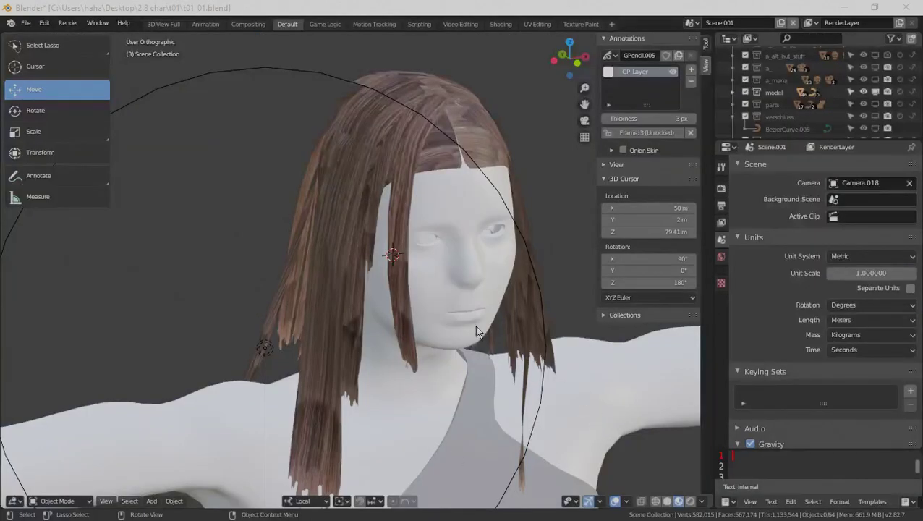
- In the t01_01.blend character scene, hide the hair mesh and enter Edit Mode on the head model
click(456, 97)
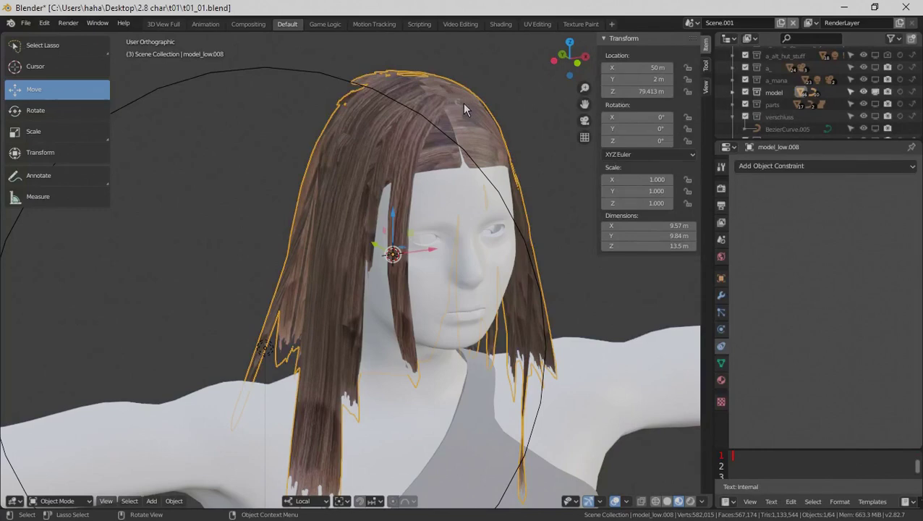
key(h)
click(427, 141)
key(Tab)
scroll(426, 136, up, 2)
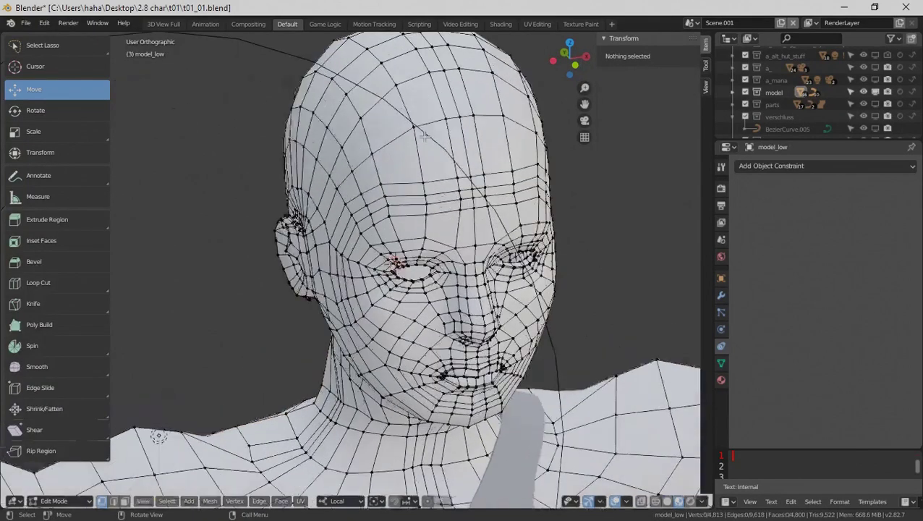
- Switch to face selection and circle-select the scalp faces across the upper forehead and towards the temple
key(3)
click(429, 98)
key(c)
mouse_move(425, 97)
mouse_down()
mouse_move(391, 101)
mouse_move(487, 88)
mouse_up()
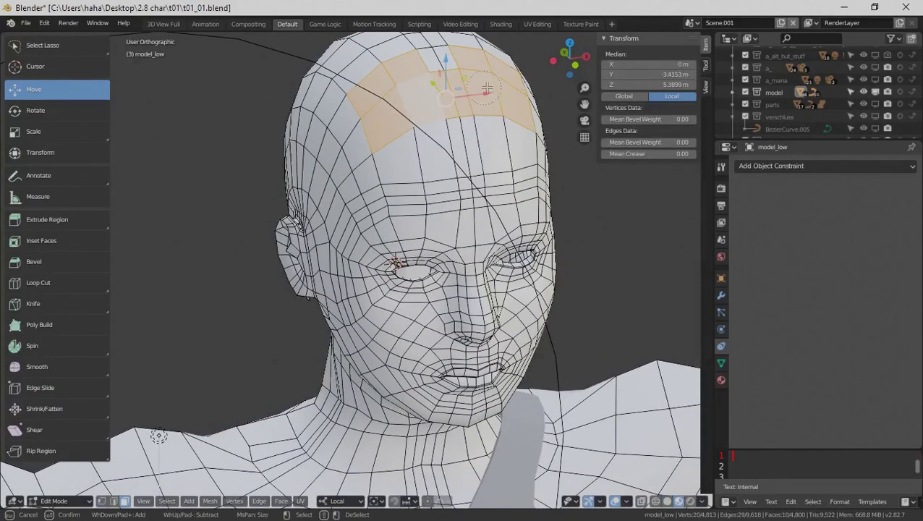
right_click(487, 88)
middle_drag(487, 87, 437, 166)
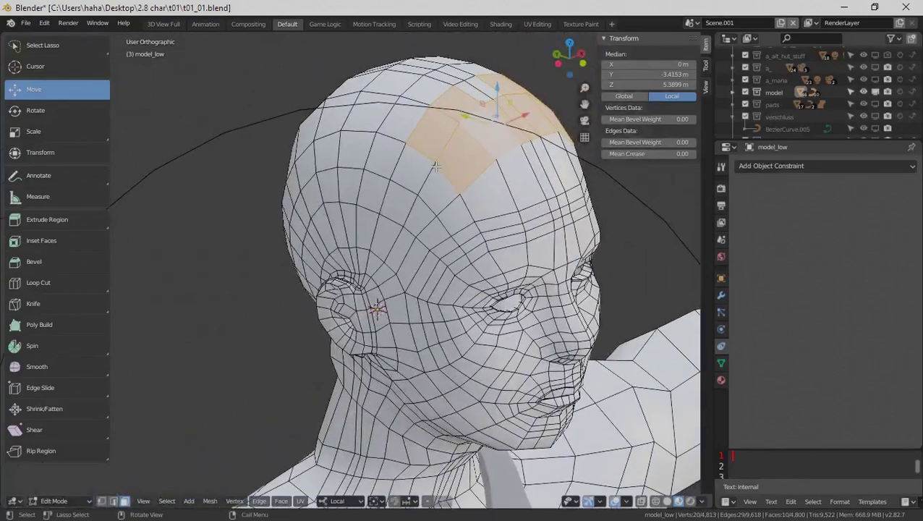
key(c)
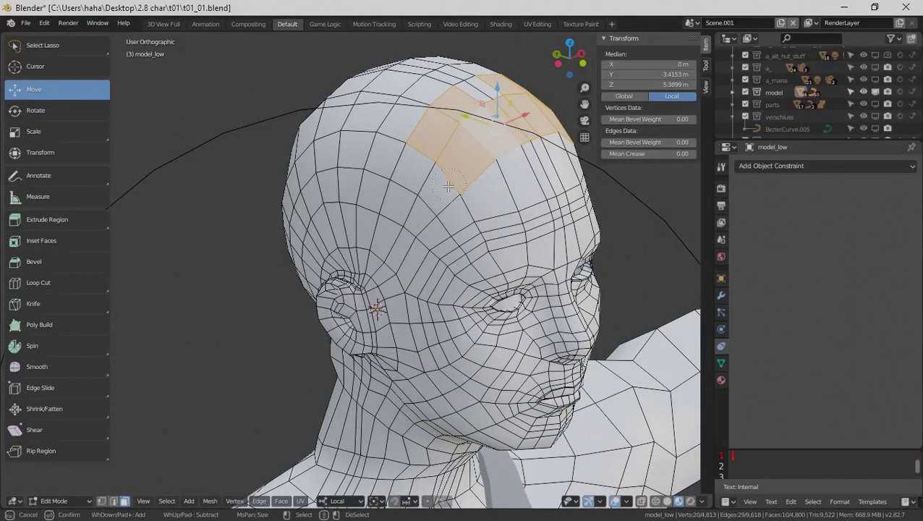
mouse_move(442, 187)
mouse_down()
mouse_move(431, 192)
mouse_move(448, 201)
mouse_move(541, 150)
mouse_up()
right_click(541, 149)
- Extend the face selection over the sides and back of the head down to the hairline above the neck
mouse_move(541, 150)
middle_down()
mouse_move(501, 176)
mouse_move(427, 172)
mouse_move(340, 141)
middle_up()
key(c)
mouse_move(203, 136)
mouse_down()
mouse_move(232, 190)
mouse_move(315, 127)
mouse_move(323, 165)
mouse_move(266, 187)
mouse_up()
right_click(268, 185)
mouse_move(268, 183)
middle_down()
mouse_move(384, 212)
mouse_move(492, 209)
middle_up()
key(c)
click(497, 209)
mouse_move(497, 208)
mouse_down()
mouse_move(355, 217)
mouse_move(434, 91)
mouse_move(335, 206)
mouse_move(382, 268)
mouse_move(366, 269)
mouse_up()
right_click(366, 268)
mouse_move(366, 268)
middle_down()
mouse_move(481, 250)
mouse_move(489, 284)
middle_up()
scroll(490, 284, up, 2)
key(c)
mouse_move(566, 277)
mouse_down()
mouse_move(561, 262)
mouse_move(331, 249)
mouse_move(414, 206)
mouse_up()
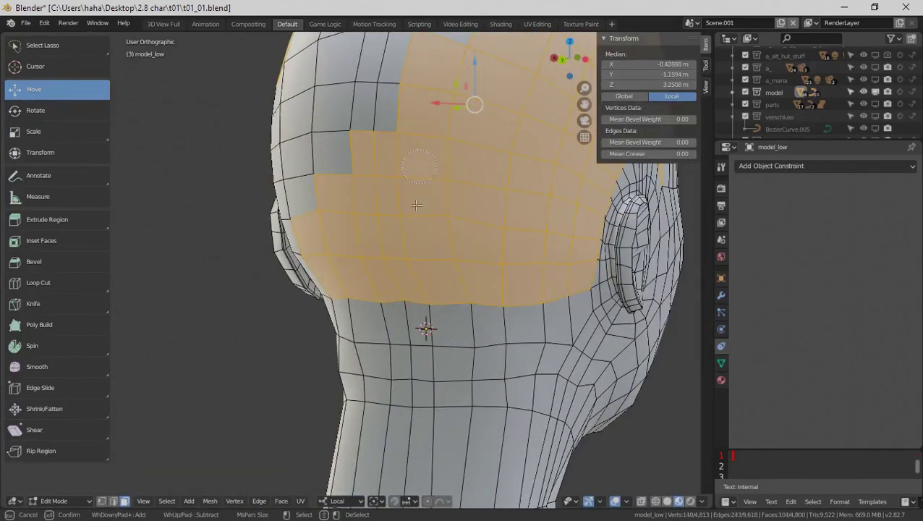
right_click(360, 235)
- Fill the selection gaps behind the ear and on the back of the head, leaving out the faces beside the ear
middle_drag(360, 236, 420, 255)
key(c)
mouse_move(302, 258)
mouse_down()
mouse_move(210, 250)
mouse_move(151, 157)
mouse_move(177, 200)
mouse_up()
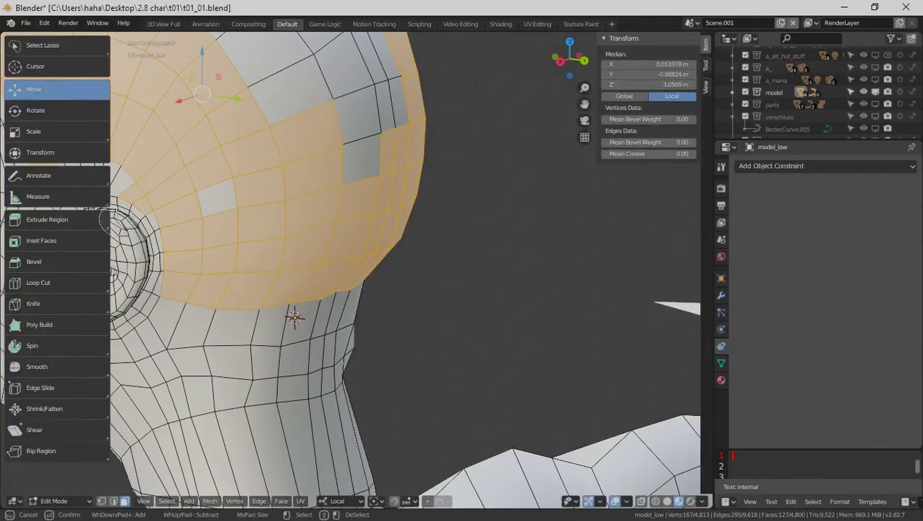
shift+drag(115, 219, 136, 206)
mouse_move(271, 163)
shift+mouse_down()
mouse_move(252, 181)
mouse_move(289, 71)
shift+mouse_up()
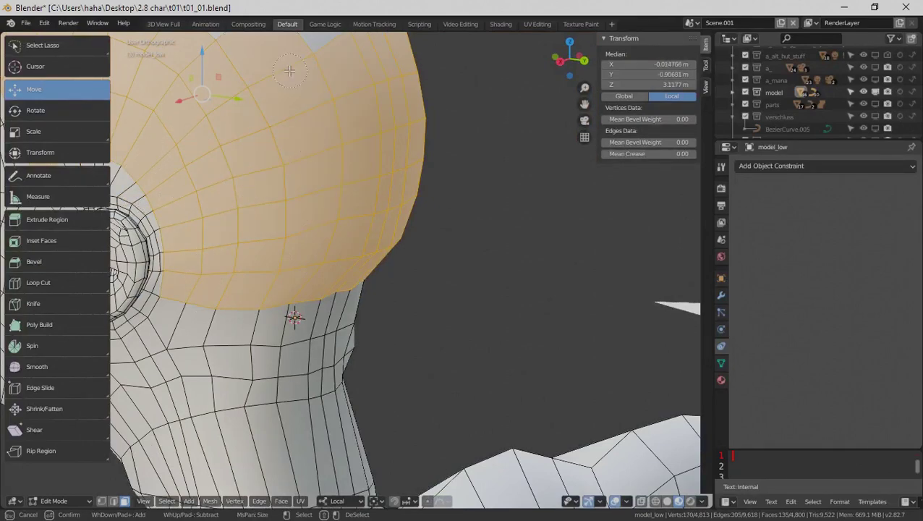
right_click(307, 107)
scroll(309, 110, down, 2)
key(c)
mouse_move(314, 121)
mouse_down()
mouse_move(247, 67)
mouse_move(336, 74)
mouse_up()
- Add the missed faces to the scalp selection and duplicate the selected faces
mouse_move(443, 108)
middle_down()
mouse_move(489, 159)
mouse_move(288, 213)
middle_up()
key(c)
drag(506, 124, 458, 164)
right_click(502, 139)
mouse_move(548, 232)
middle_down()
mouse_move(381, 301)
mouse_move(376, 228)
middle_up()
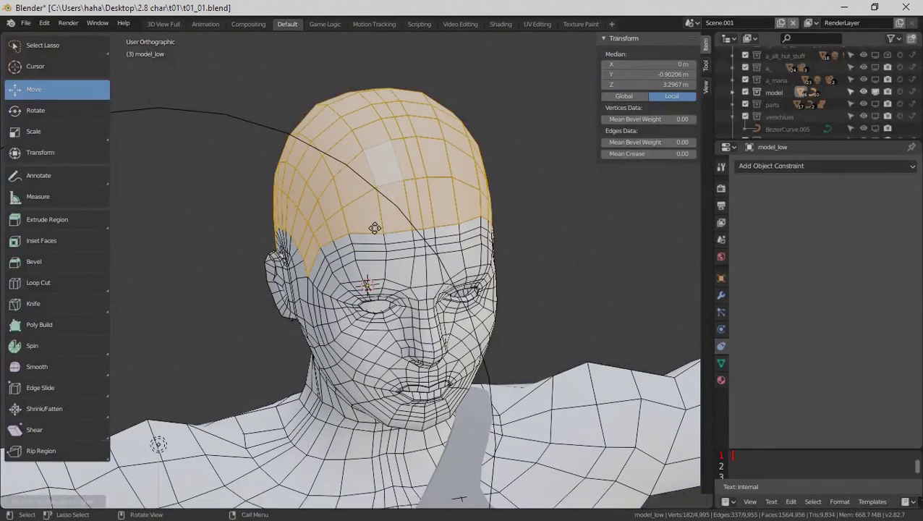
- Separate the duplicated scalp faces into their own object and make that scalp object the only selection
key(p)
click(373, 227)
key(Tab)
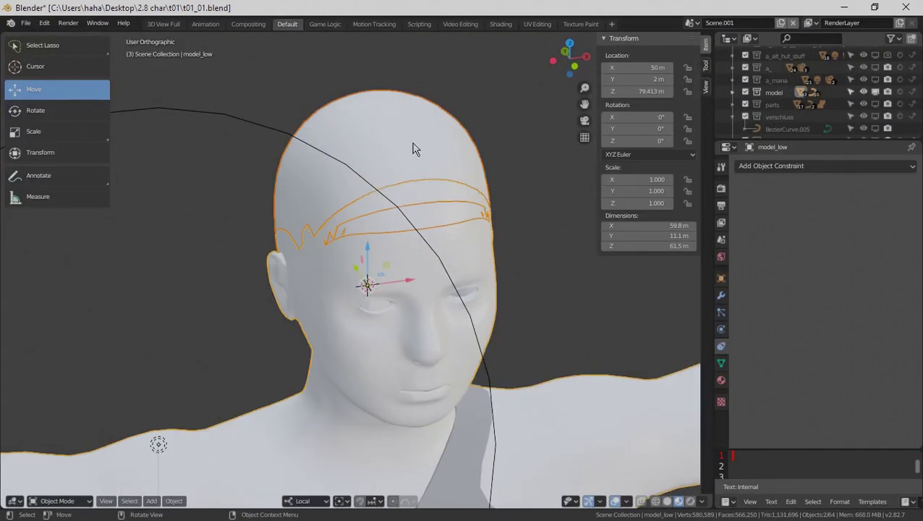
alt+click(421, 136)
click(418, 131)
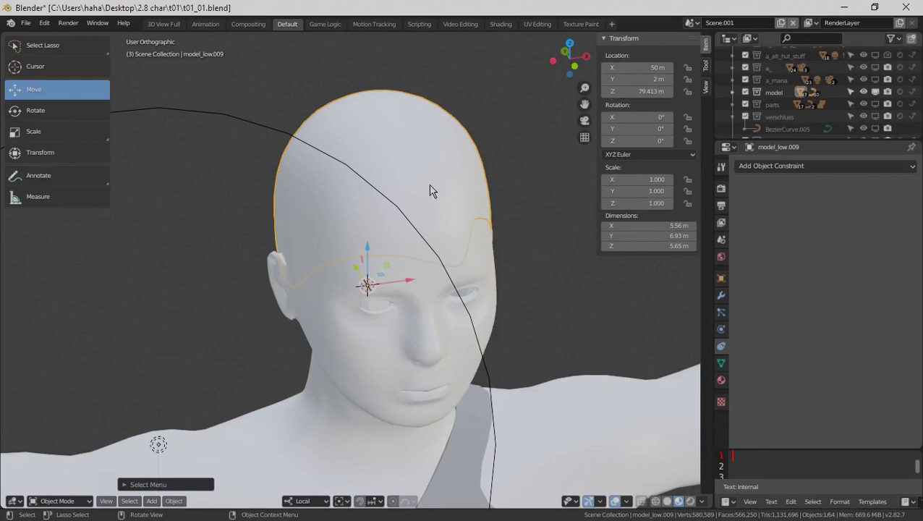
- Scale the entire scalp mesh up slightly in front view so it sits just outside the head
key(Tab)
key(a)
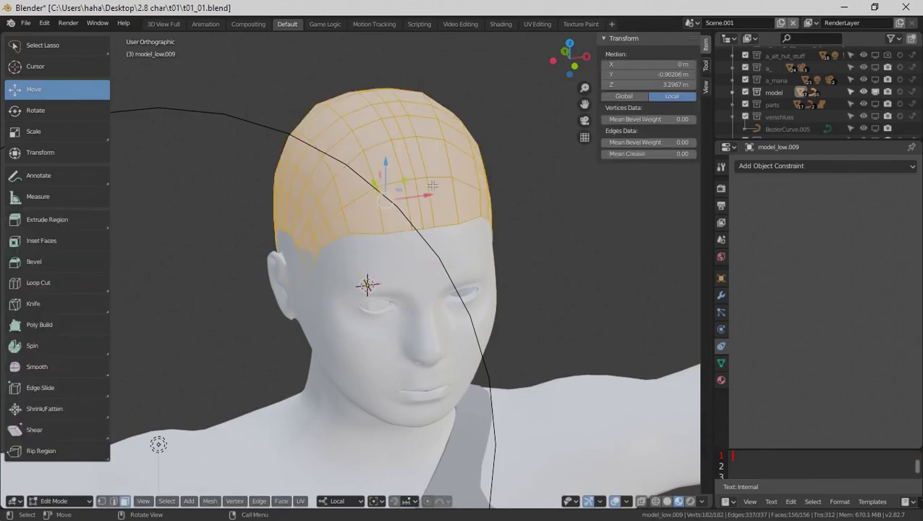
key(KP_1)
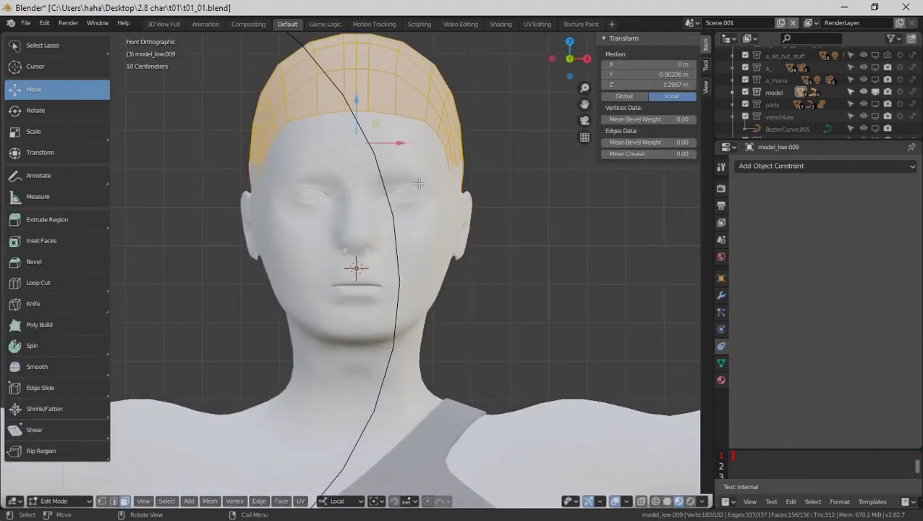
key(s)
click(477, 136)
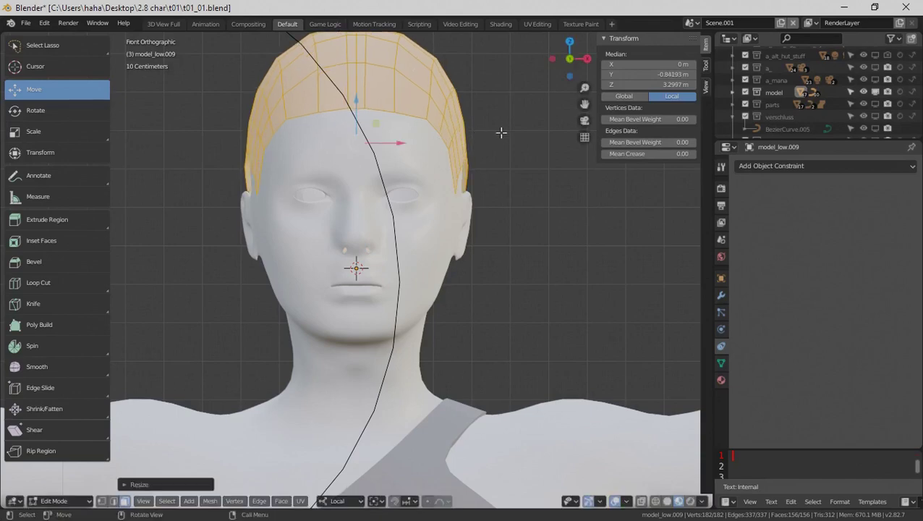
key(Tab)
key(Tab)
- Select the five lowest horizontal edge loops on the back of the scalp mesh, starting with the border at the nape
middle_drag(301, 255, 564, 258)
scroll(487, 287, up, 3)
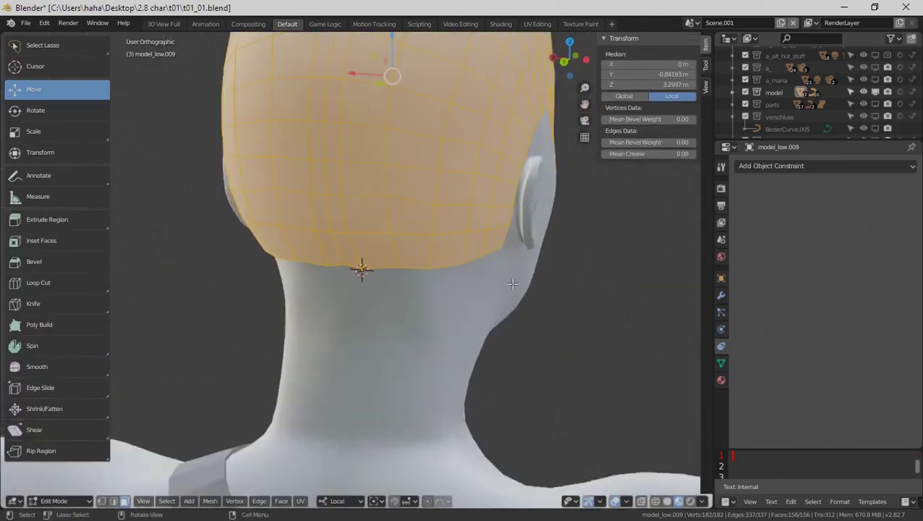
click(374, 249)
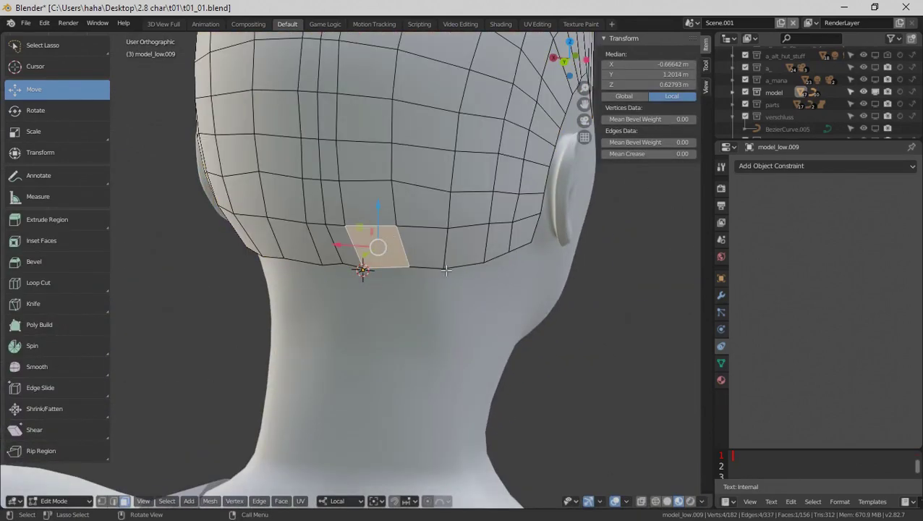
key(2)
click(426, 268)
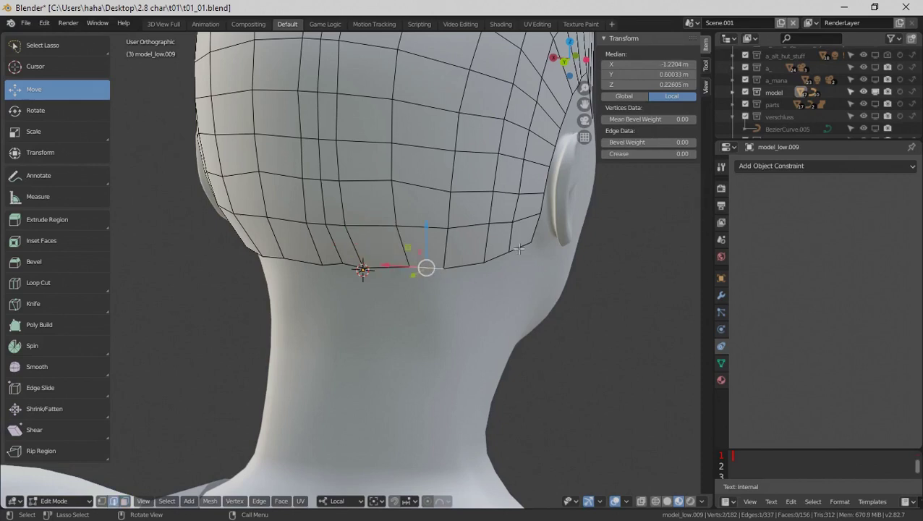
alt+click(491, 262)
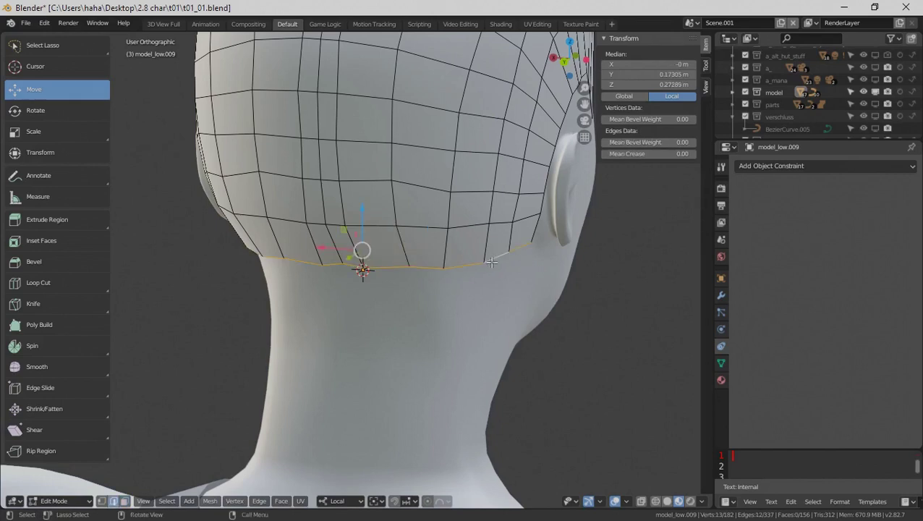
alt+shift+click(464, 230)
alt+shift+click(410, 185)
alt+shift+click(412, 159)
middle_drag(413, 159, 459, 272)
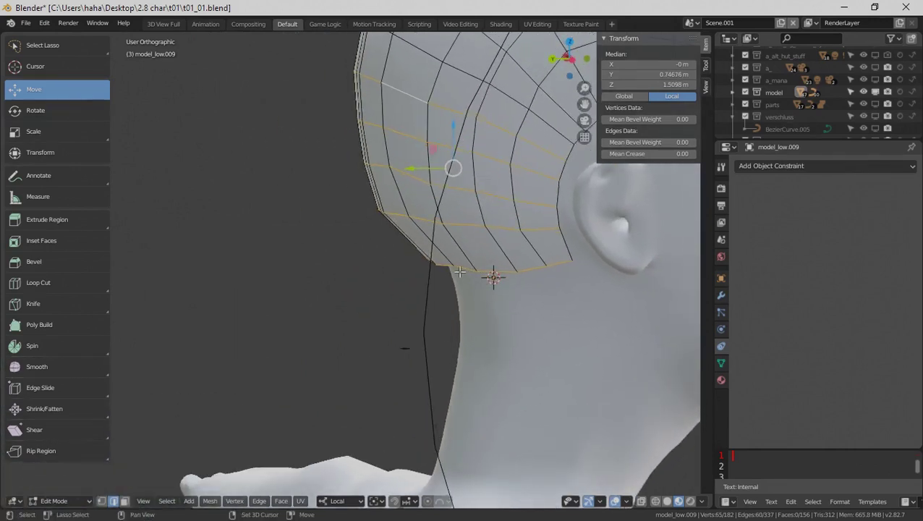
- Duplicate the selected edge loops in place and extrude them down to the shoulders as layered hair strips
key(shift+d)
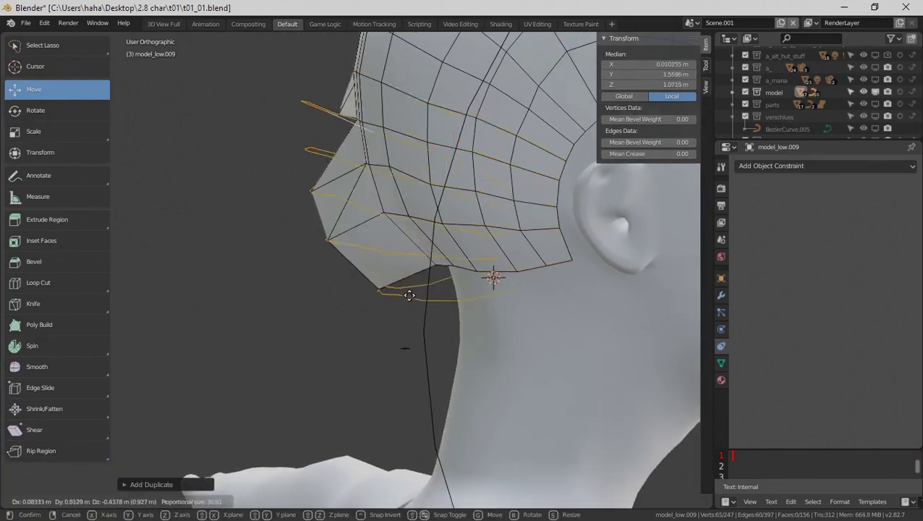
right_click(431, 274)
key(e)
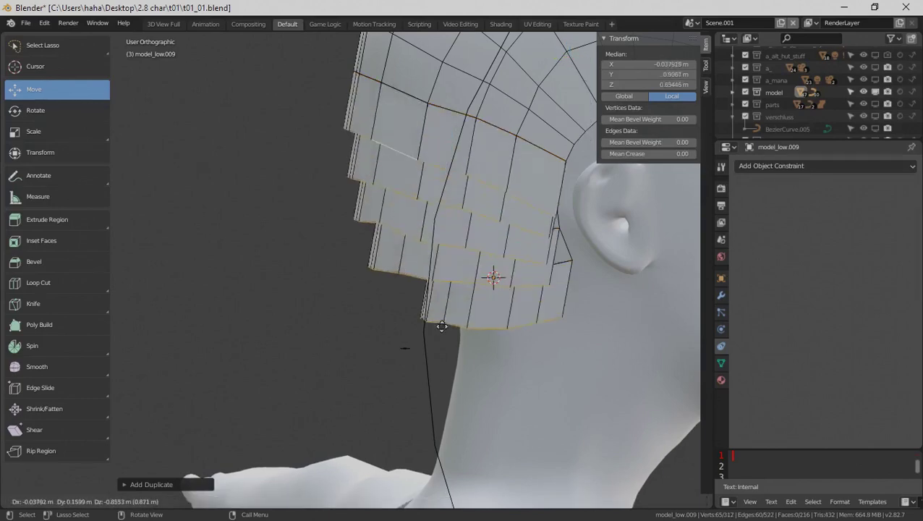
click(365, 86)
scroll(368, 81, down, 4)
scroll(408, 2, down, 1)
key(Tab)
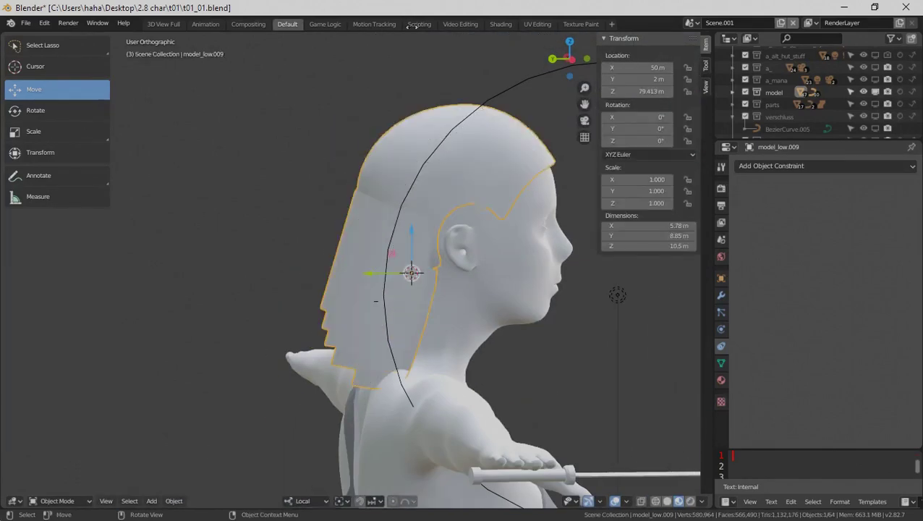
- Select the first two hairline edges directly above the ear on the scalp mesh
key(alt+b)
middle_drag(371, 257, 486, 260)
key(Tab)
key(Tab)
key(Tab)
scroll(453, 309, up, 3)
click(508, 233)
shift+click(489, 234)
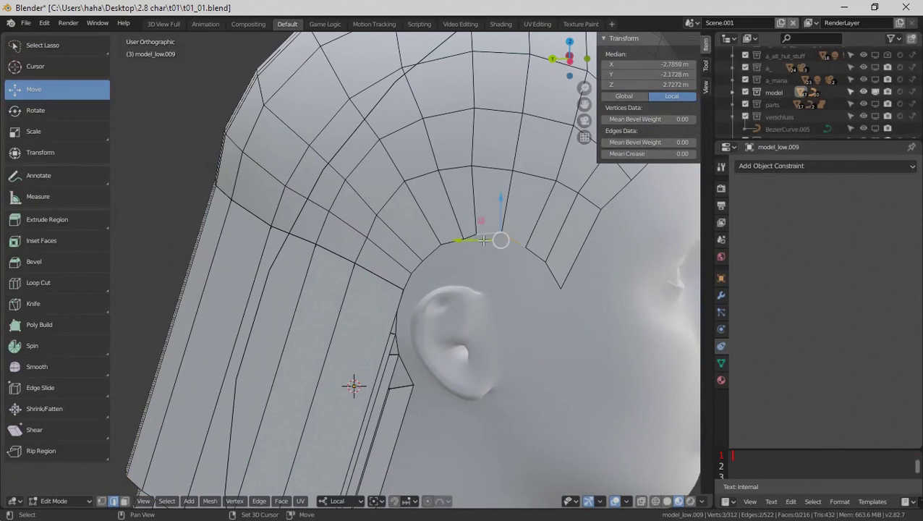
shift+click(474, 238)
key(e)
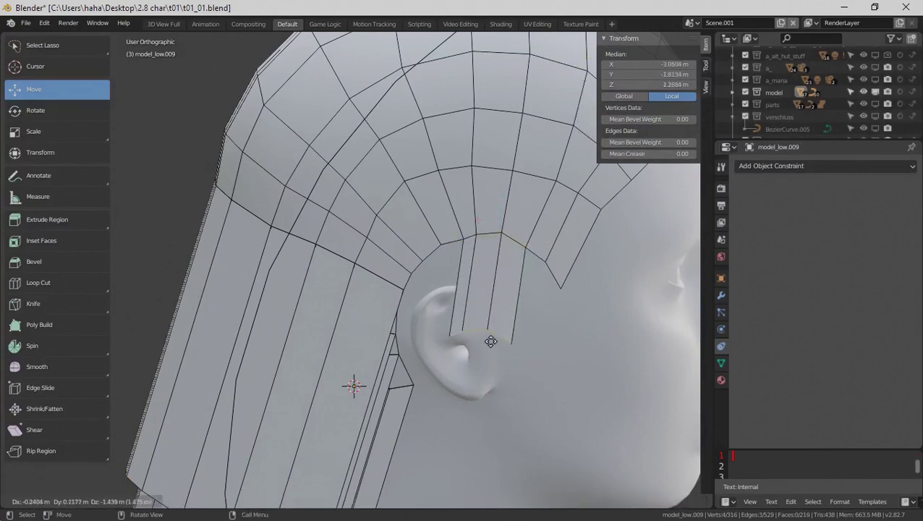
right_click(498, 427)
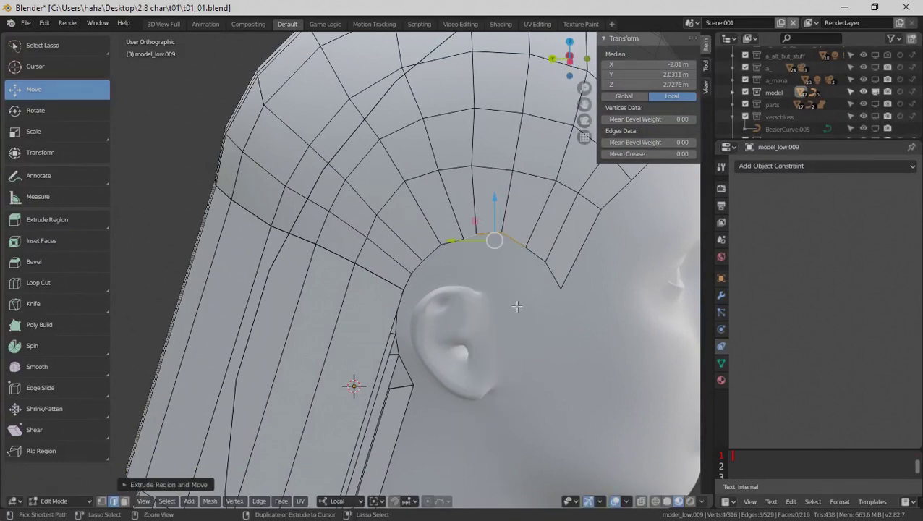
key(ctrl+z)
key(ctrl+z)
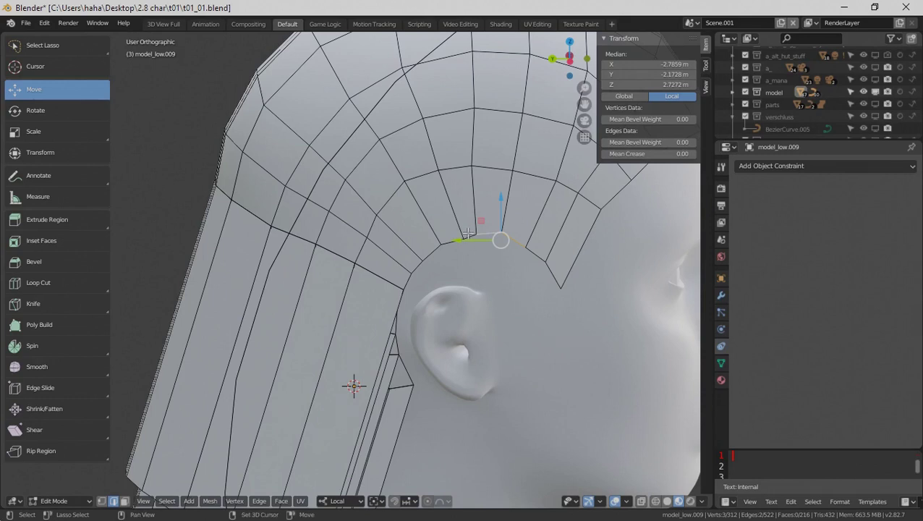
- Add the neighbouring hairline edge, duplicate the three edges in place and extrude them down past the ear as a hair strip
shift+click(468, 233)
key(shift+d)
right_click(552, 273)
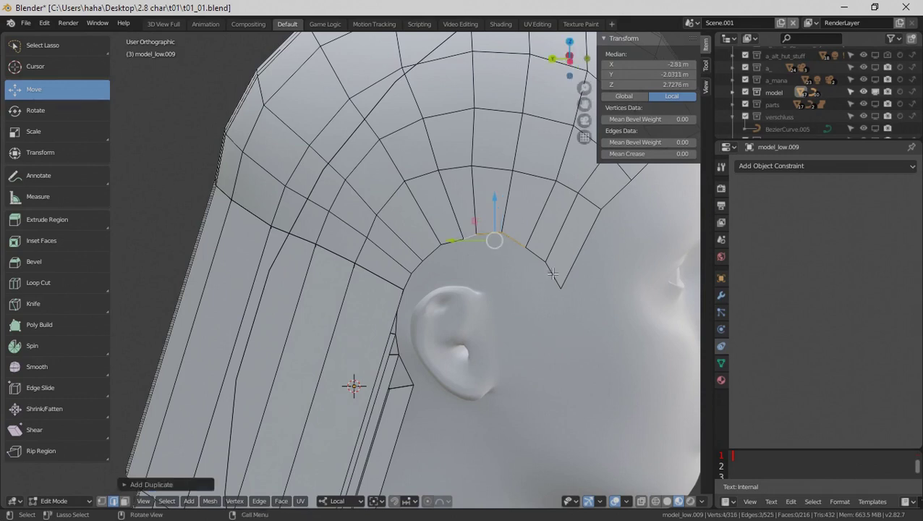
key(e)
click(523, 71)
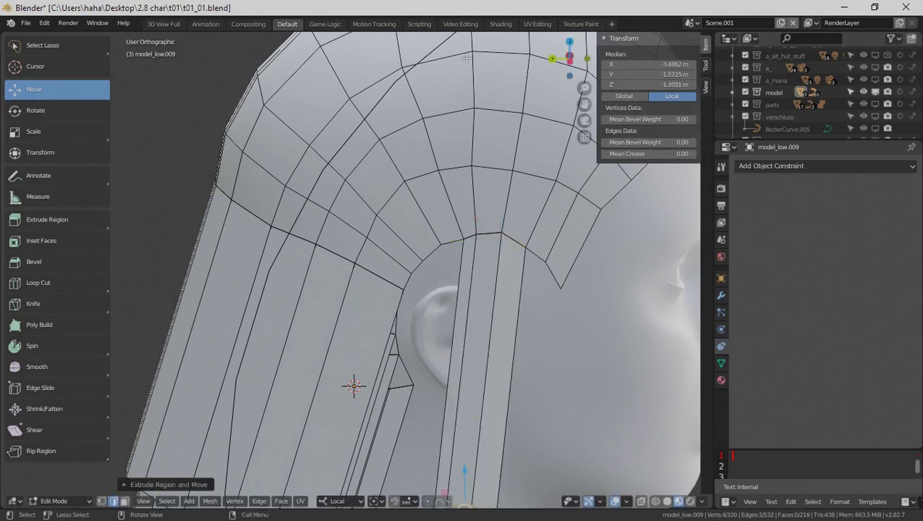
- Duplicate the next two hairline edges towards the back in place, extrude them down over the ear and adjust the strip's lower end
scroll(525, 344, down, 2)
scroll(505, 323, up, 3)
shift+click(463, 234)
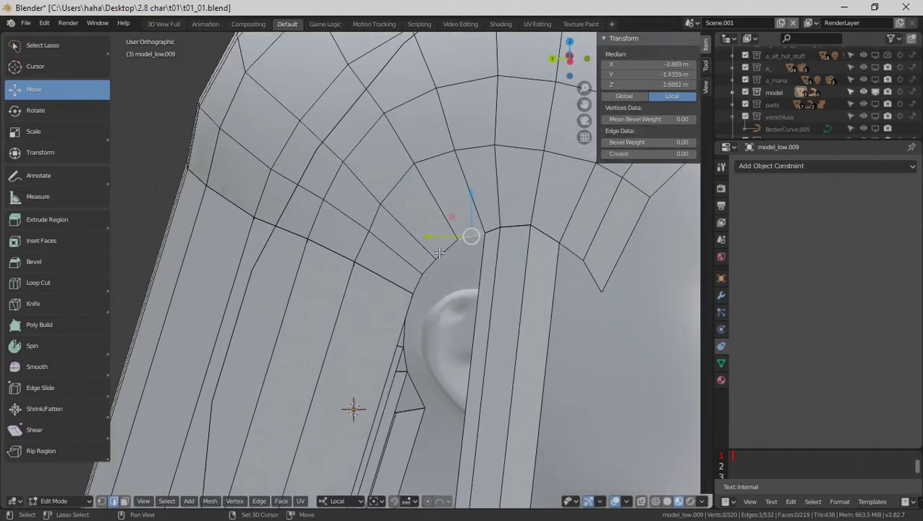
key(shift+d)
right_click(499, 246)
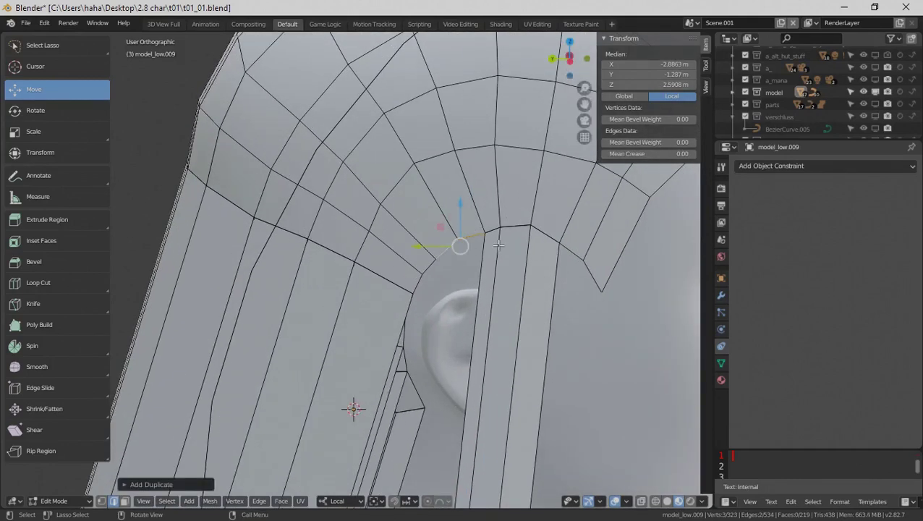
key(e)
click(464, 507)
scroll(544, 416, down, 5)
key(g)
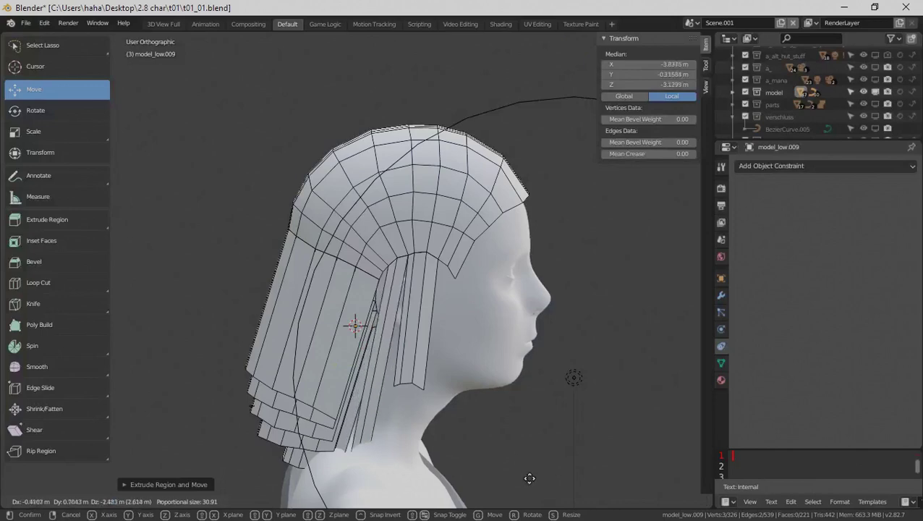
click(546, 354)
- Select the five-edge path one row above the ear hairline, duplicate it in place and extrude it down the side of the head
scroll(321, 142, up, 6)
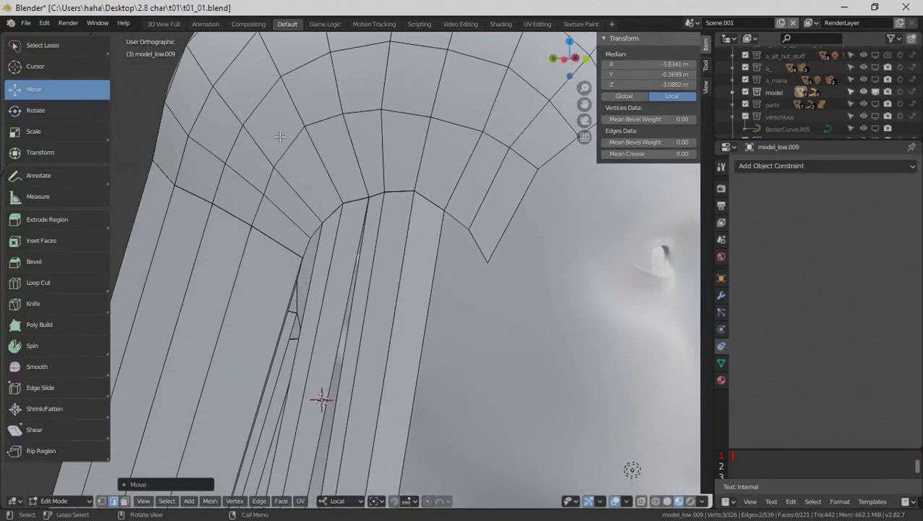
click(284, 143)
ctrl+click(480, 130)
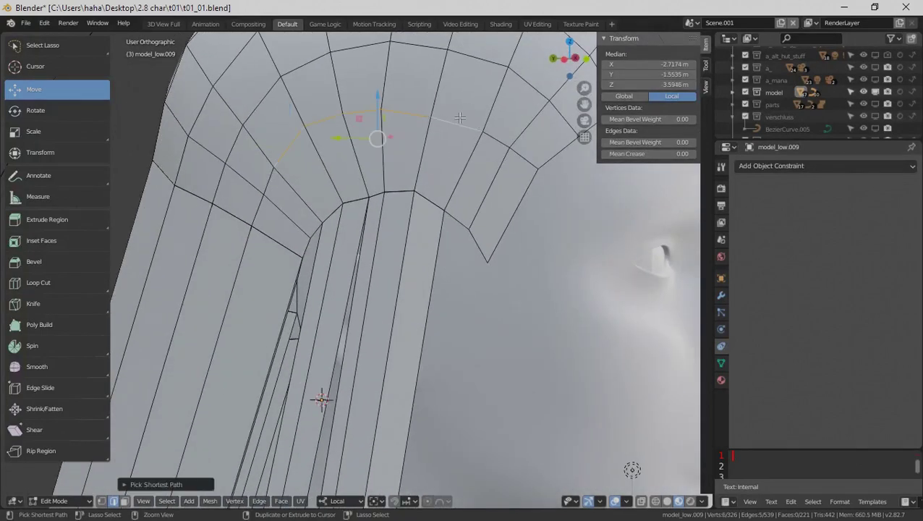
key(shift+d)
right_click(436, 152)
scroll(436, 153, down, 5)
key(e)
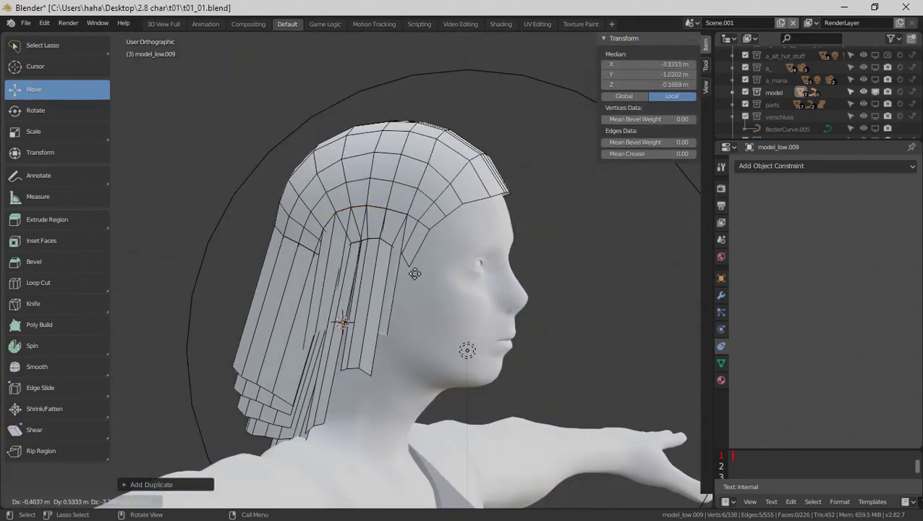
click(392, 321)
- Move the end of the new side strip outwards from the face and extrude a second segment down towards the shoulder
middle_drag(462, 350, 365, 360)
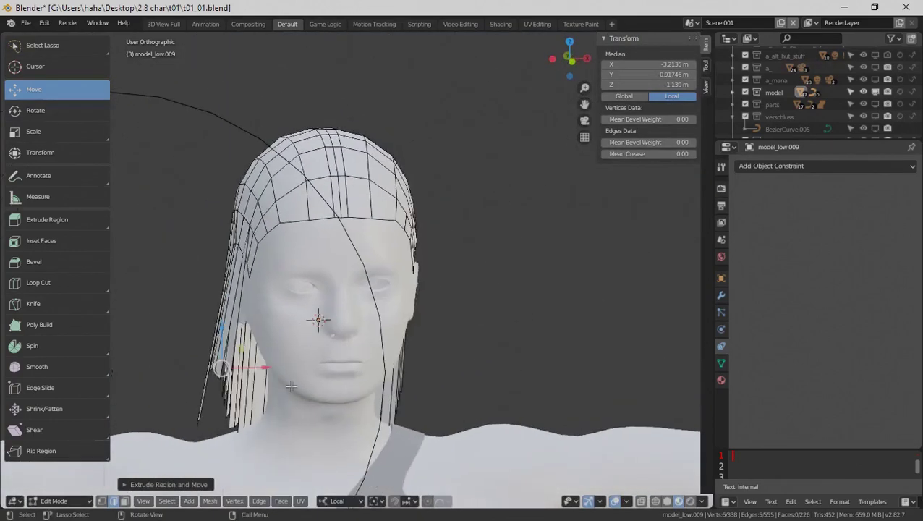
drag(270, 364, 245, 349)
key(g)
click(252, 287)
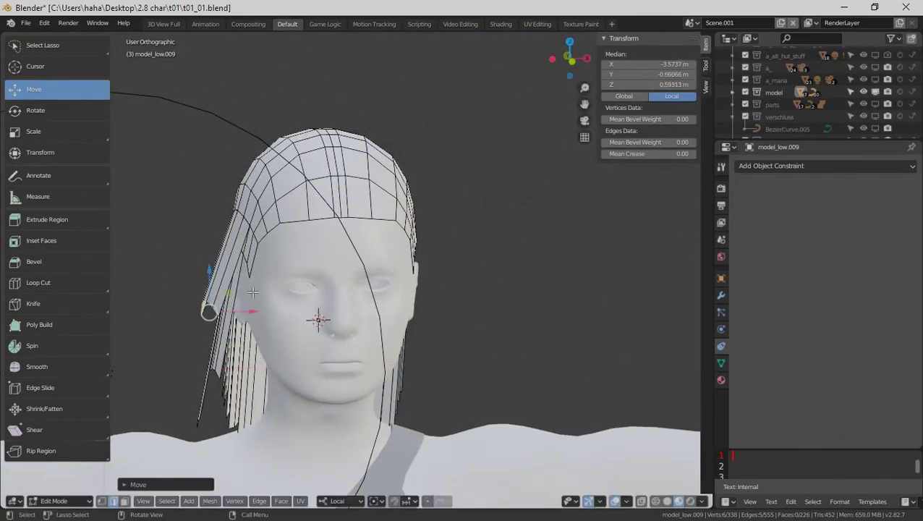
key(e)
click(250, 318)
- Examine the extruded side hair strips from the front and side, both shaded and with their mesh edges
key(Tab)
middle_drag(251, 325, 391, 309)
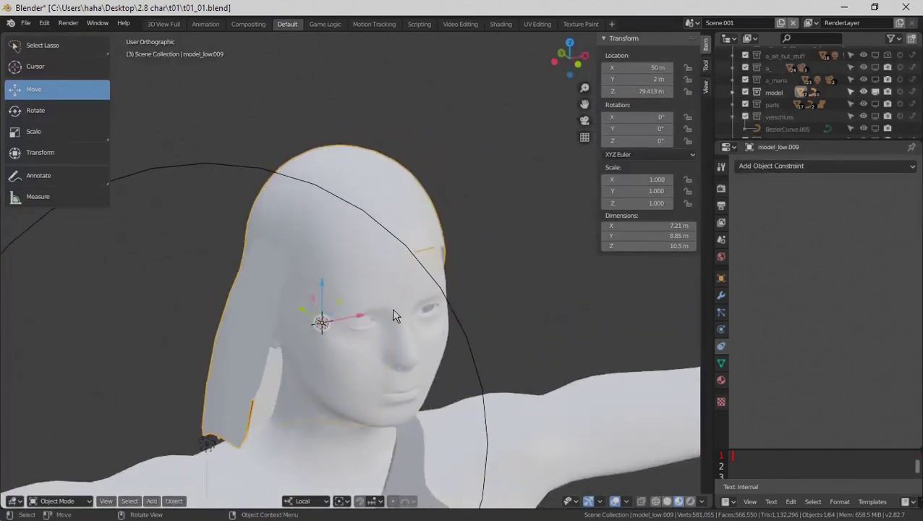
scroll(401, 325, up, 3)
middle_drag(412, 342, 476, 309)
key(Tab)
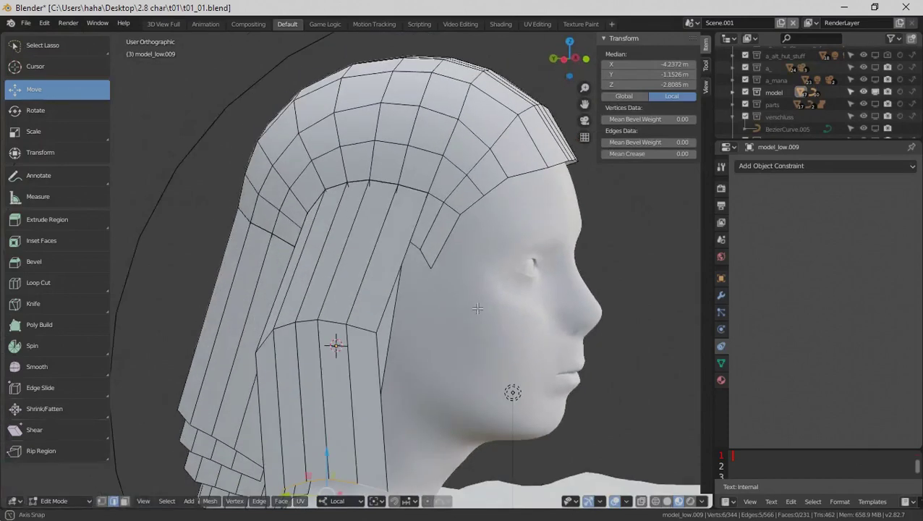
scroll(440, 254, down, 2)
scroll(444, 99, up, 3)
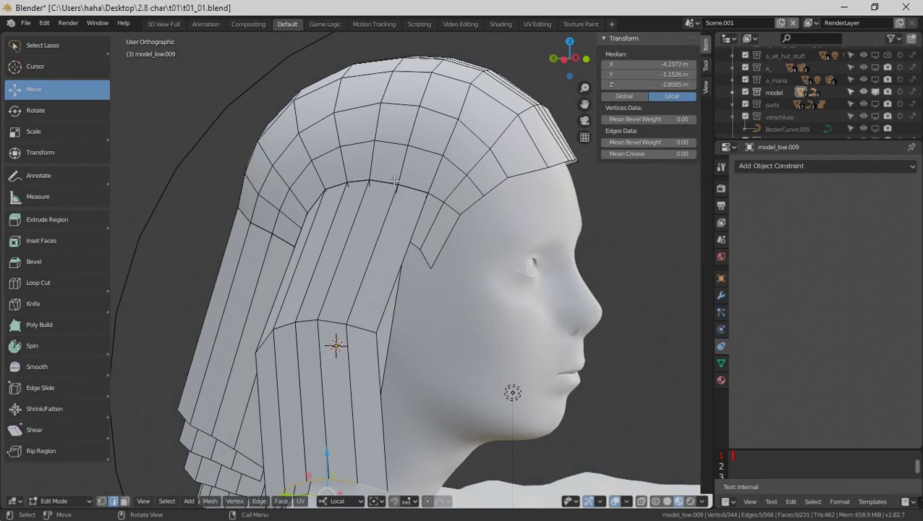
- Leave mesh editing and delete the whole scalp object with its extruded hair strips
key(Tab)
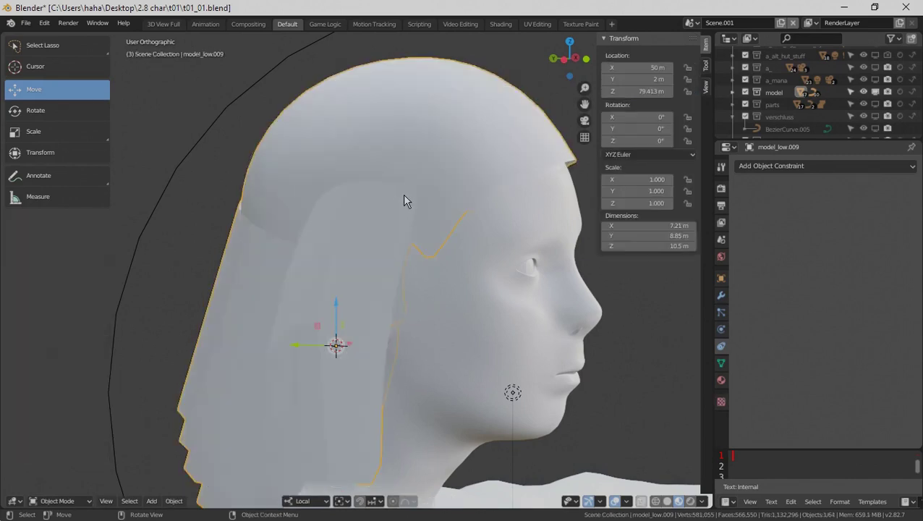
scroll(415, 180, down, 2)
scroll(456, 228, up, 2)
mouse_move(467, 242)
middle_down()
mouse_move(436, 247)
mouse_move(491, 255)
mouse_move(518, 237)
mouse_move(469, 257)
mouse_move(453, 241)
middle_up()
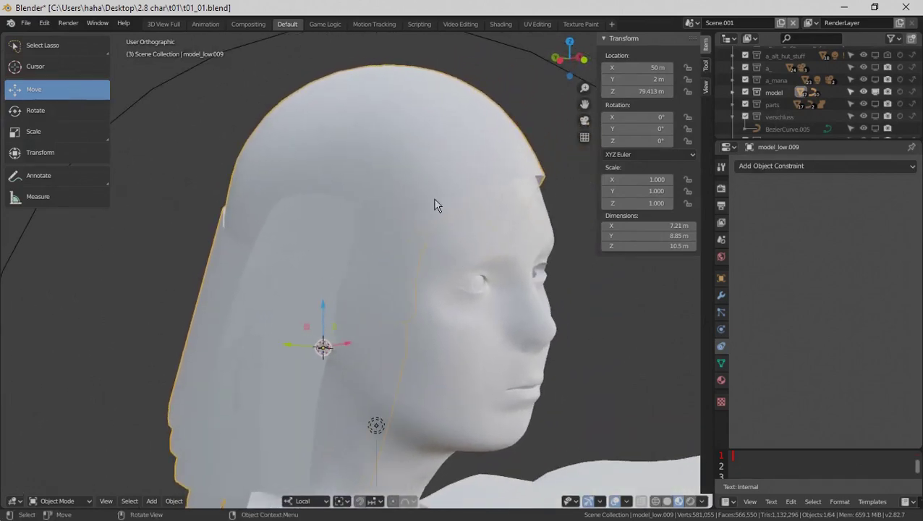
key(x)
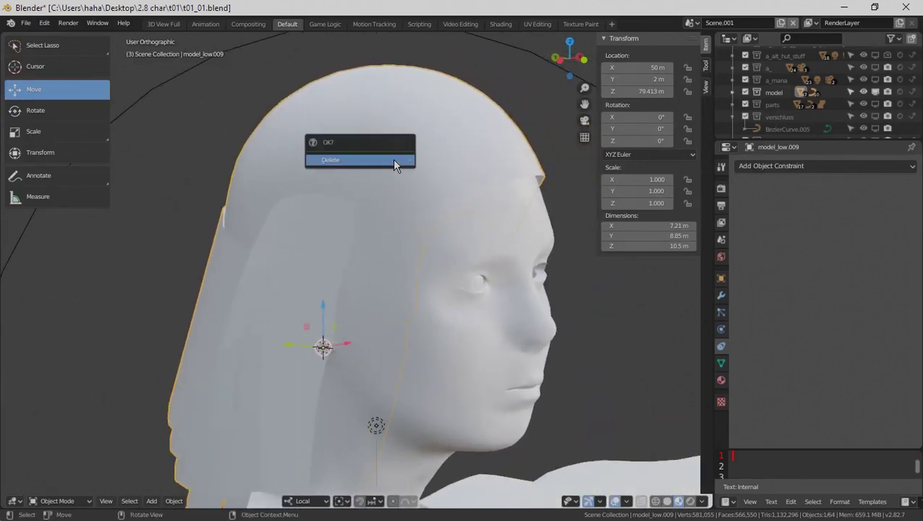
click(394, 160)
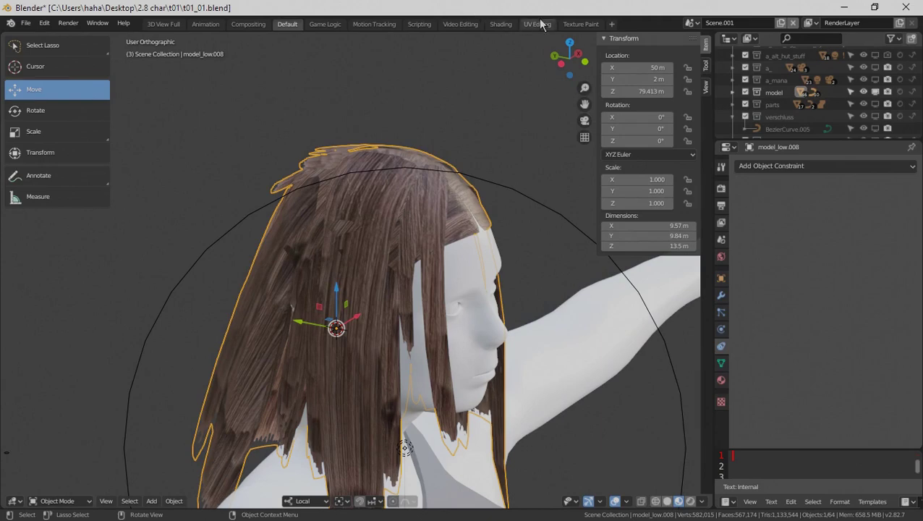
- Open the textured long hair mesh in the UV Editing workspace with its UVs over the painted hair map
click(537, 24)
scroll(521, 281, up, 2)
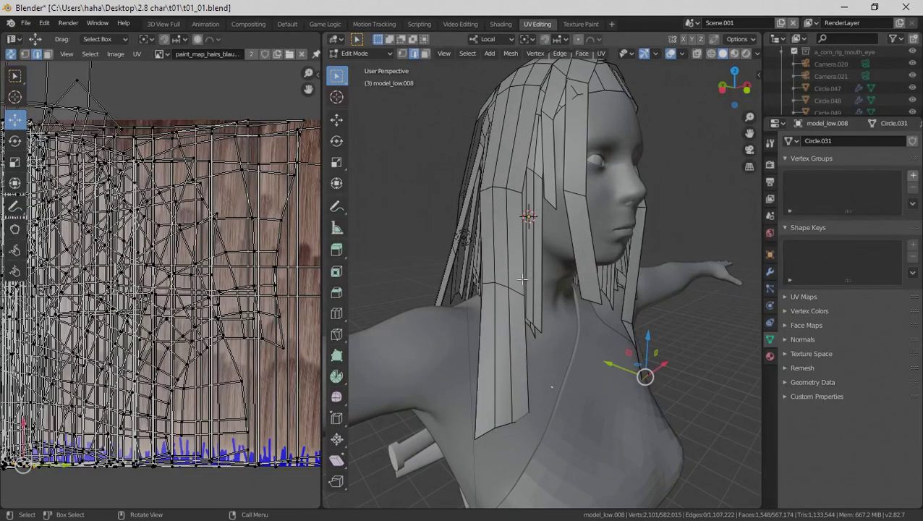
- Select the complete side hair strip, preview its texture mapping in textured shading, and leave mesh editing
key(3)
click(514, 291)
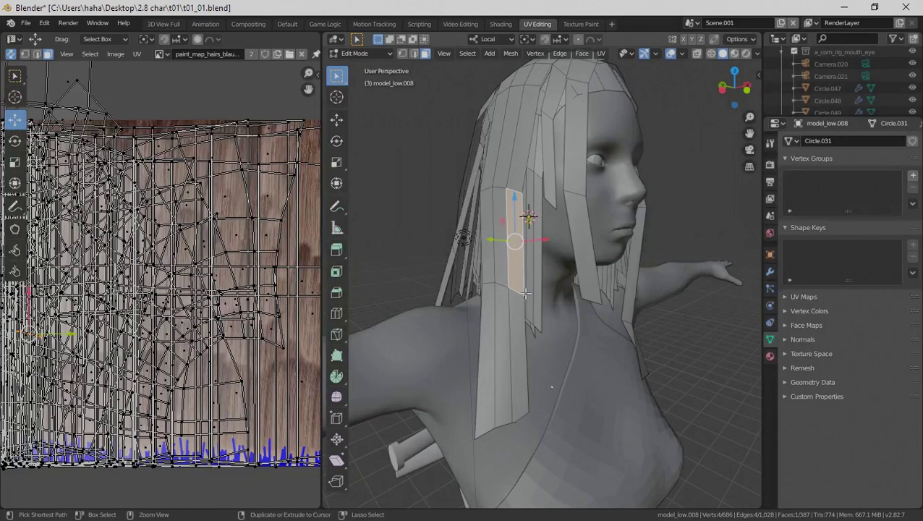
key(ctrl+l)
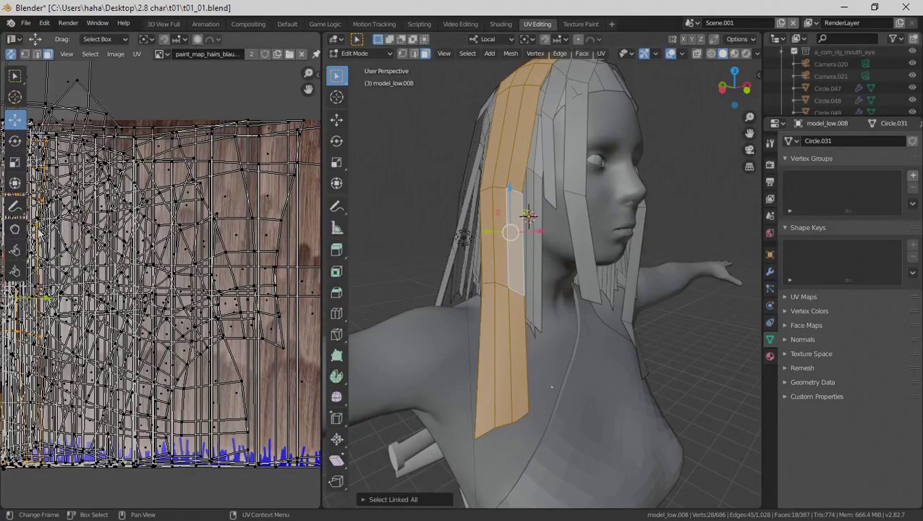
click(735, 55)
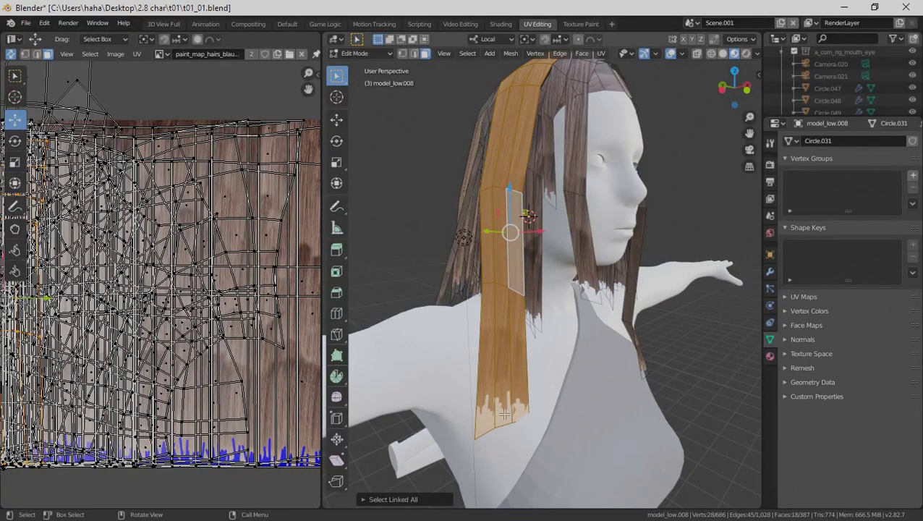
key(Tab)
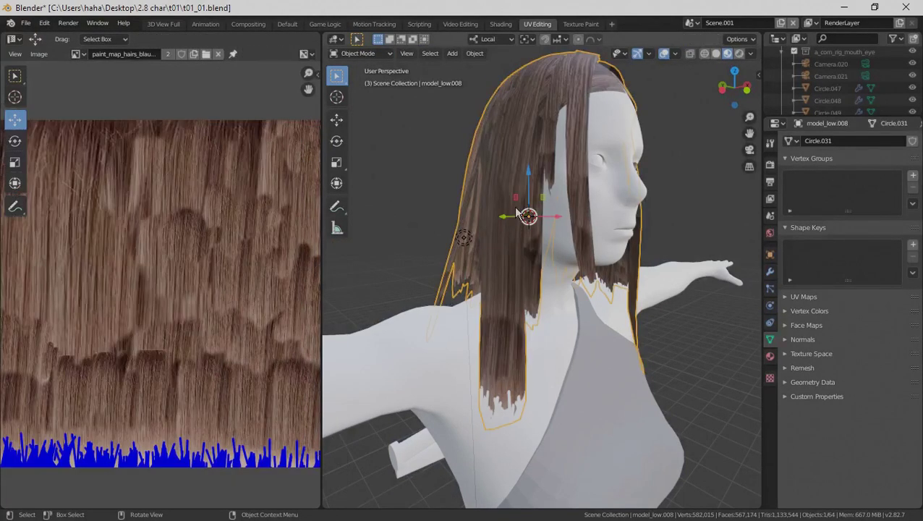
- Add a single-bone armature at the head in the front view of the Default workspace
click(287, 23)
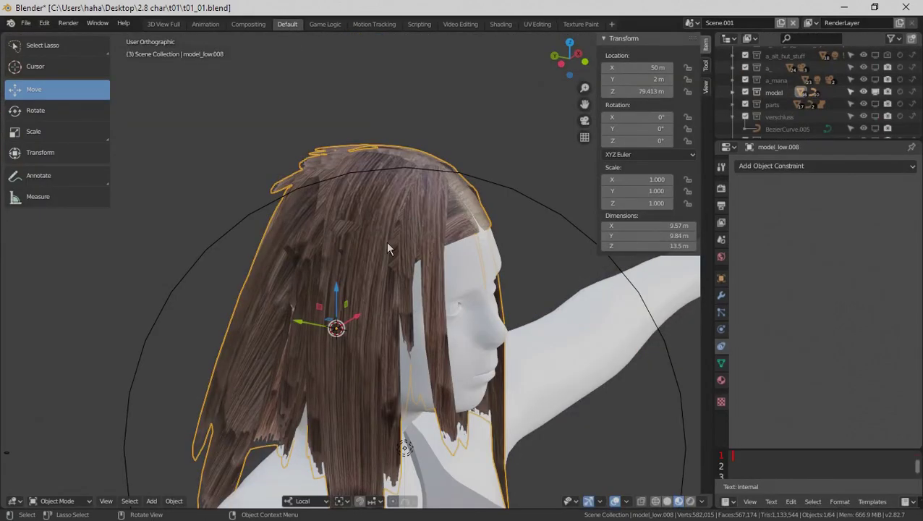
key(KP_1)
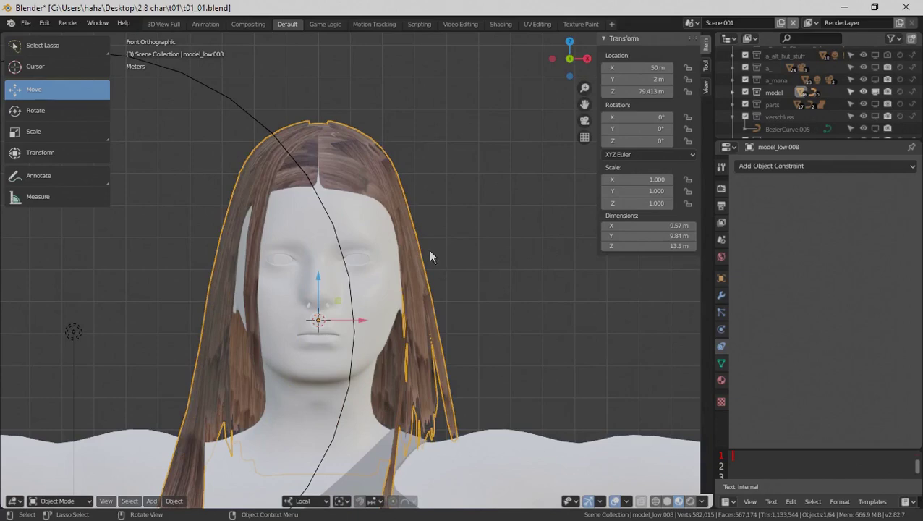
key(shift+a)
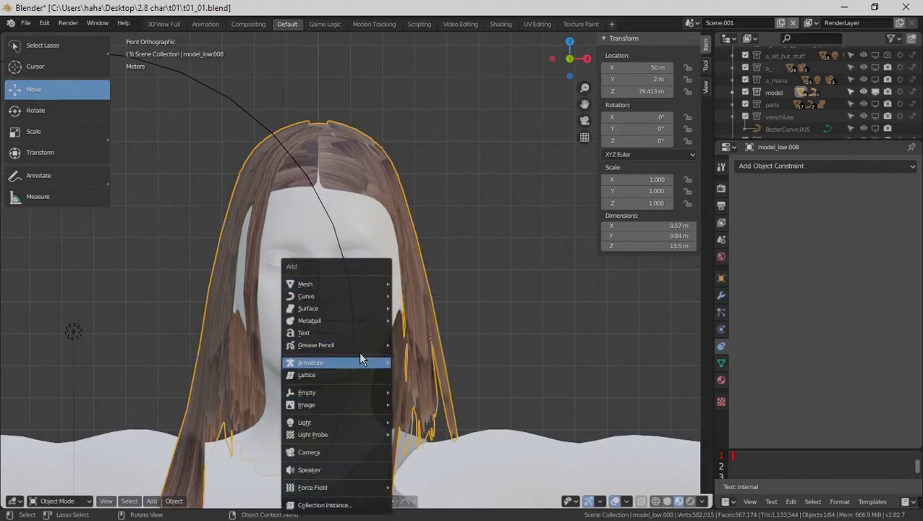
mouse_move(358, 355)
click(412, 361)
shift+middle_drag(422, 348, 485, 338)
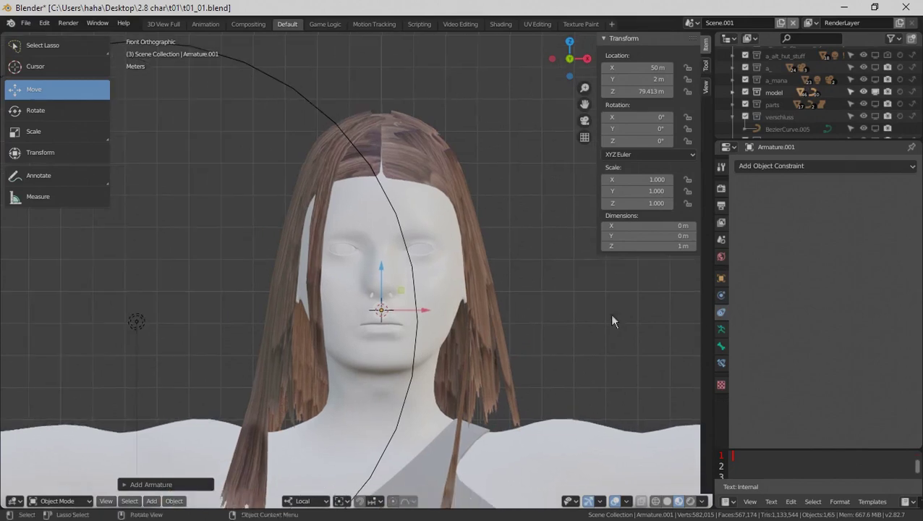
- Make the armature display In Front, switch to wireframe shading, and open the armature for editing
click(721, 278)
scroll(808, 293, down, 4)
click(897, 353)
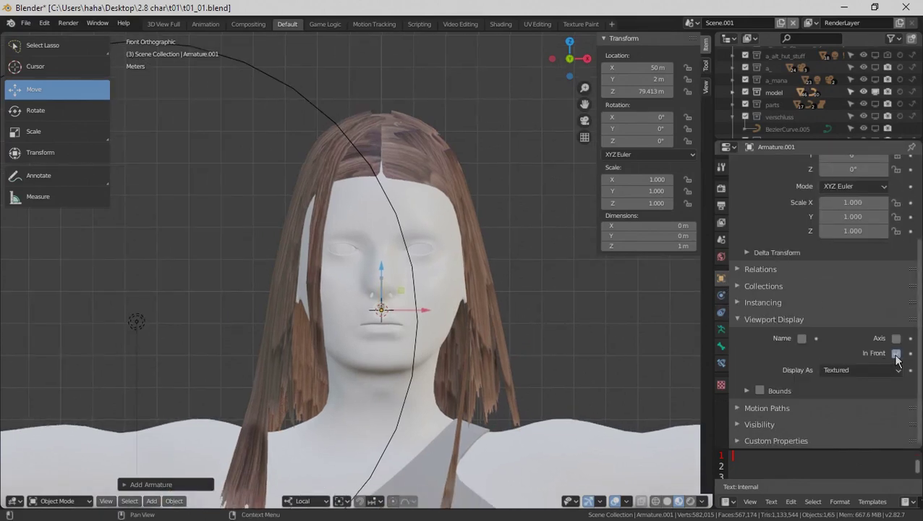
scroll(417, 345, up, 2)
shift+middle_drag(418, 344, 422, 322)
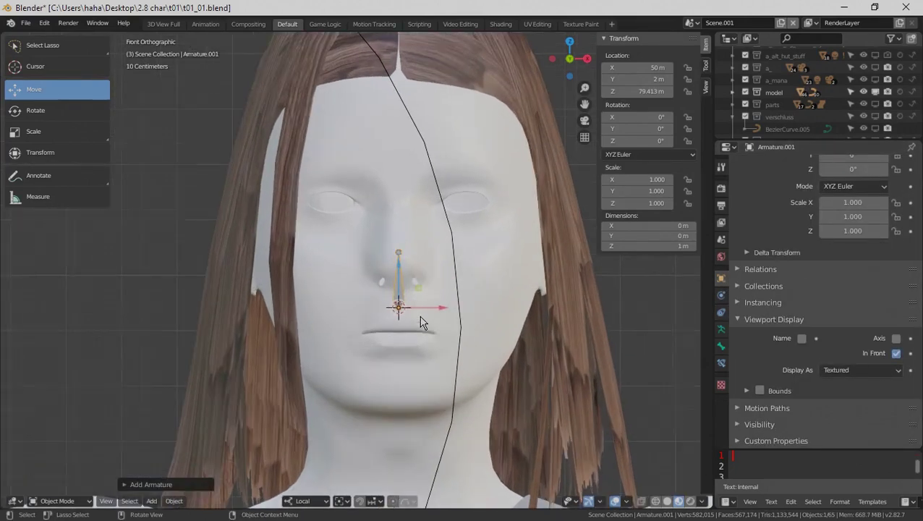
scroll(422, 322, up, 1)
key(z)
click(334, 317)
key(Tab)
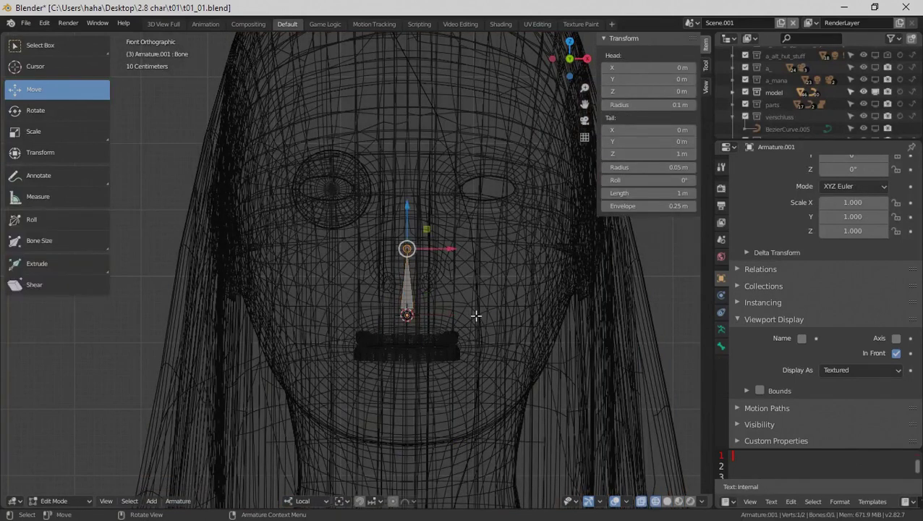
- Rotate the whole bone 180° around the 3D cursor so it points downwards
key(a)
key(period)
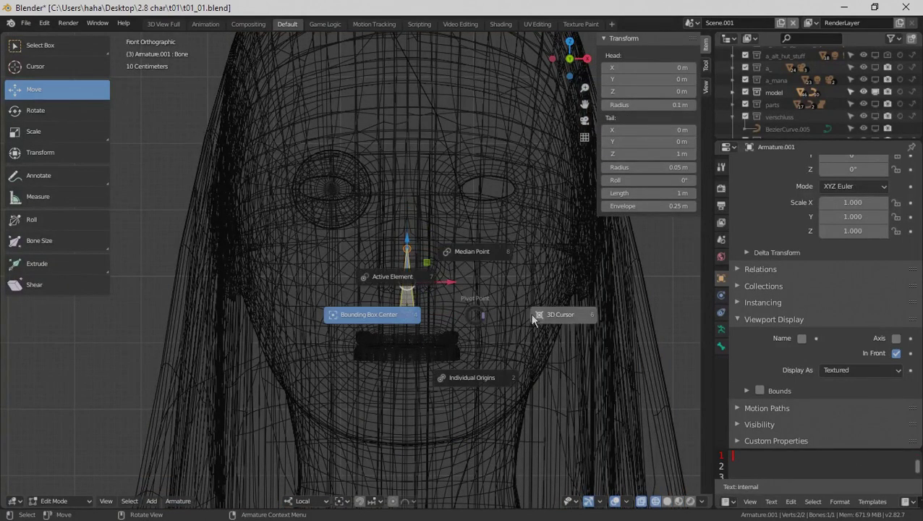
click(532, 316)
text(rr180)
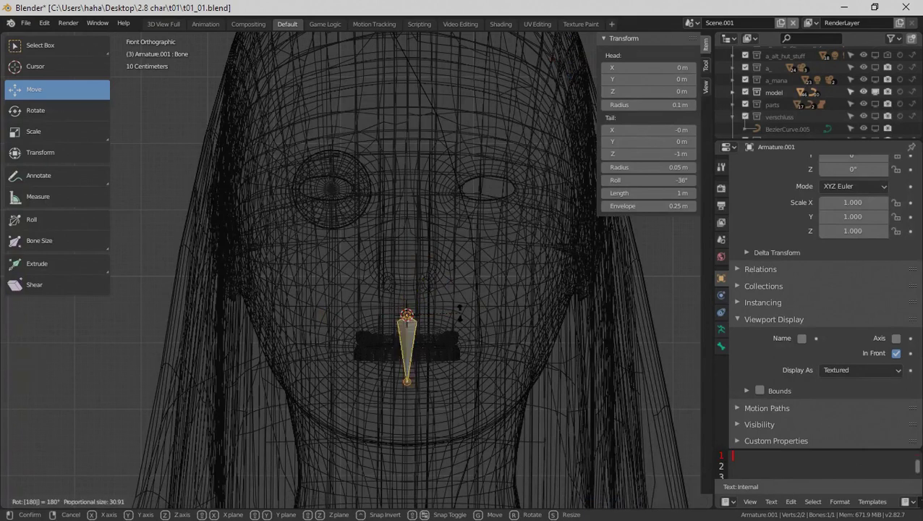
key(Return)
- Pull the bone's tail down to lengthen the bone to about 2.63 m
shift+middle_drag(468, 382, 464, 341)
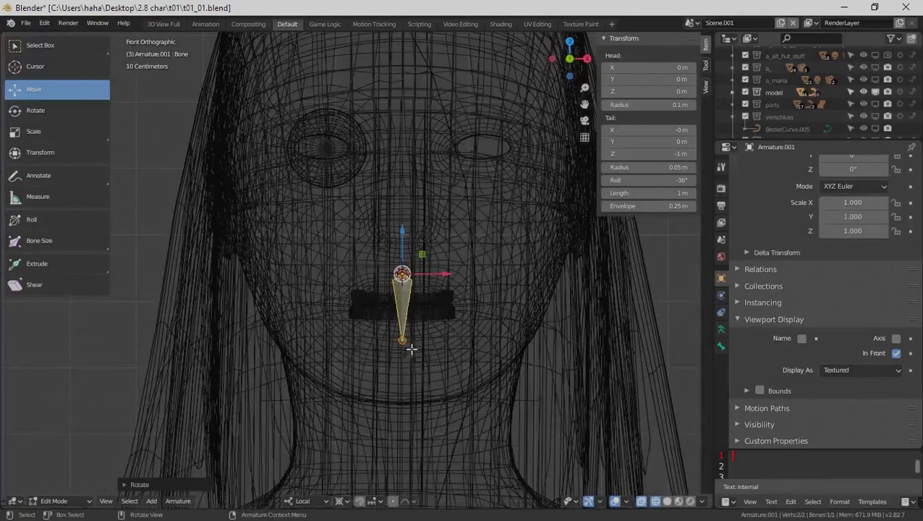
click(414, 327)
key(s)
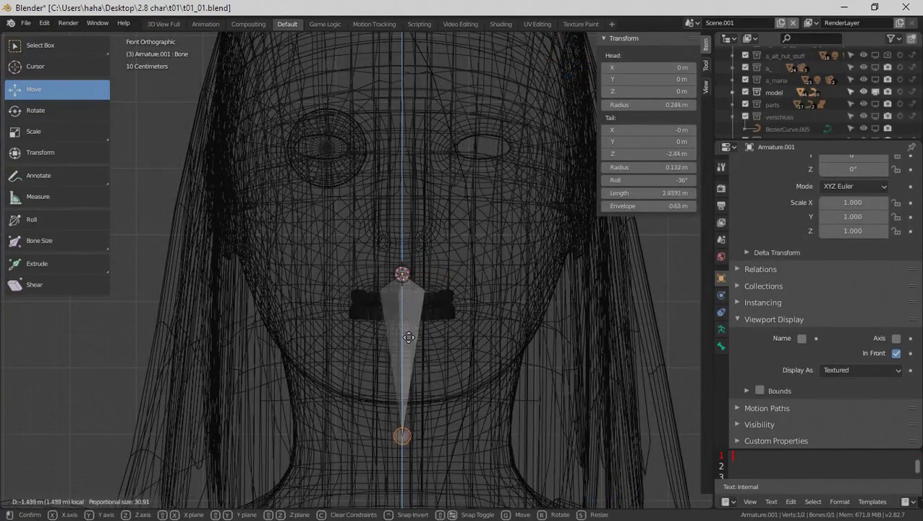
click(407, 343)
- Set the pivot point to Bounding Box Center and move the whole bone about 3 m sideways to the hair beside the head
key(period)
click(338, 342)
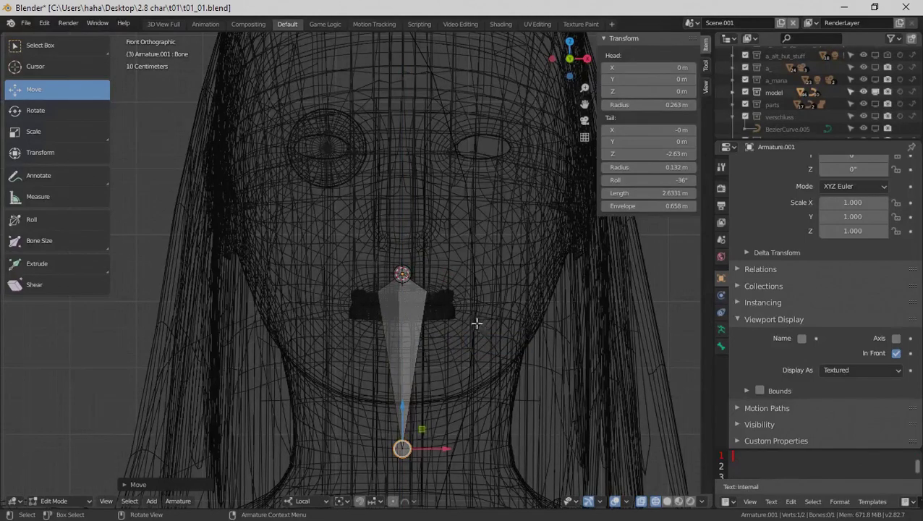
scroll(478, 324, down, 2)
key(a)
shift+middle_drag(443, 233, 487, 307)
key(g)
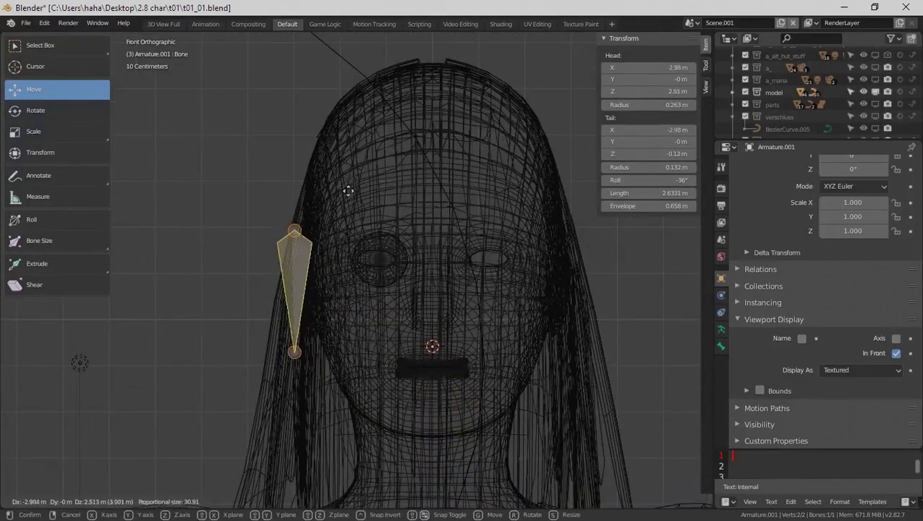
click(348, 190)
- Extrude a second bone about 2.59 m straight down from the first bone's tail
click(295, 346)
key(e)
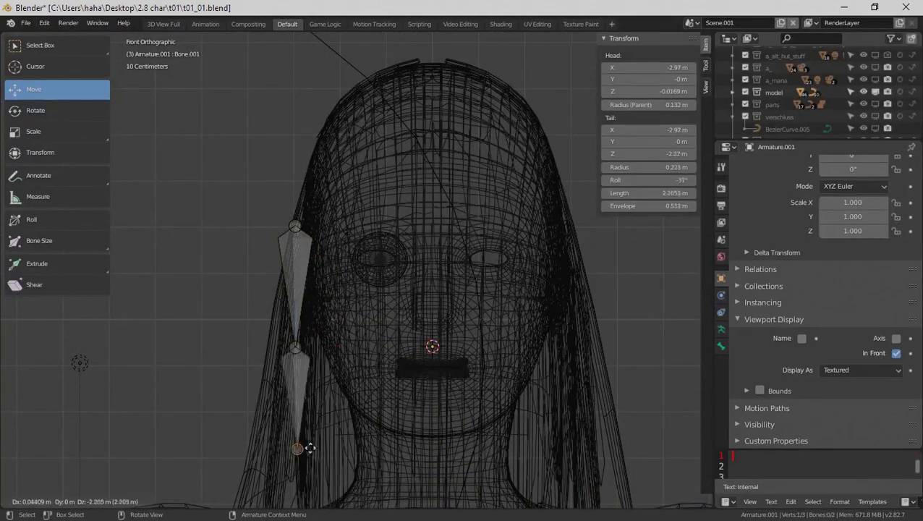
right_click(302, 465)
drag(295, 304, 296, 424)
- Duplicate the two-bone chain and move the copy about 6 m along X to the opposite side of the head
key(a)
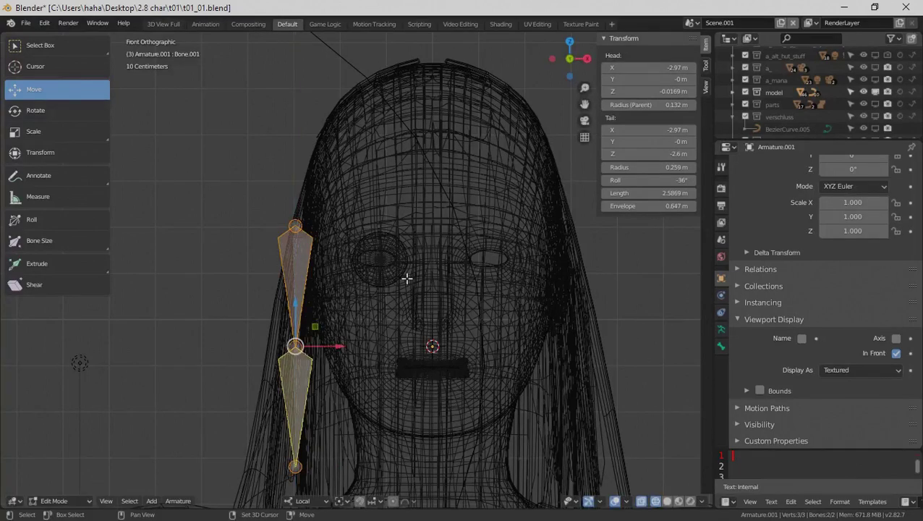
key(shift+d)
right_click(376, 317)
key(g)
key(x)
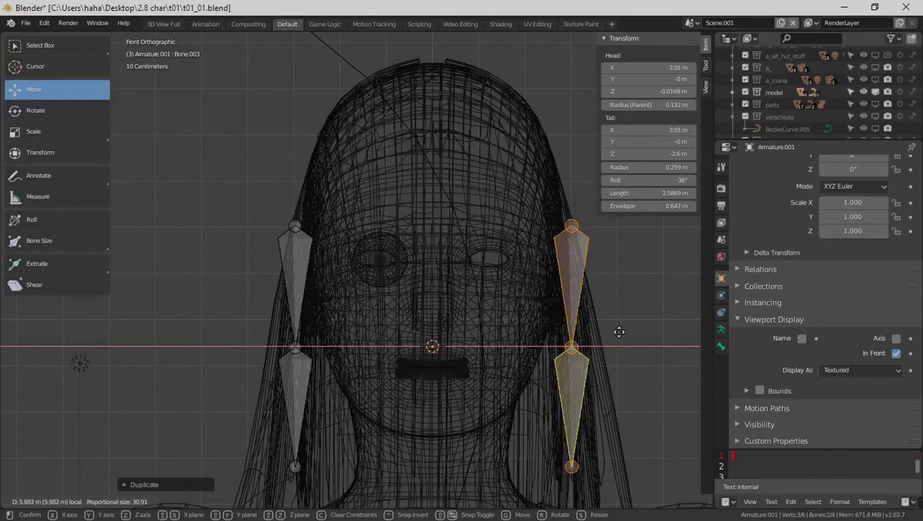
click(615, 335)
- Duplicate both side chains in the top view and place the copies about 3.5 m forward, near the face
scroll(521, 300, down, 1)
key(a)
key(KP_7)
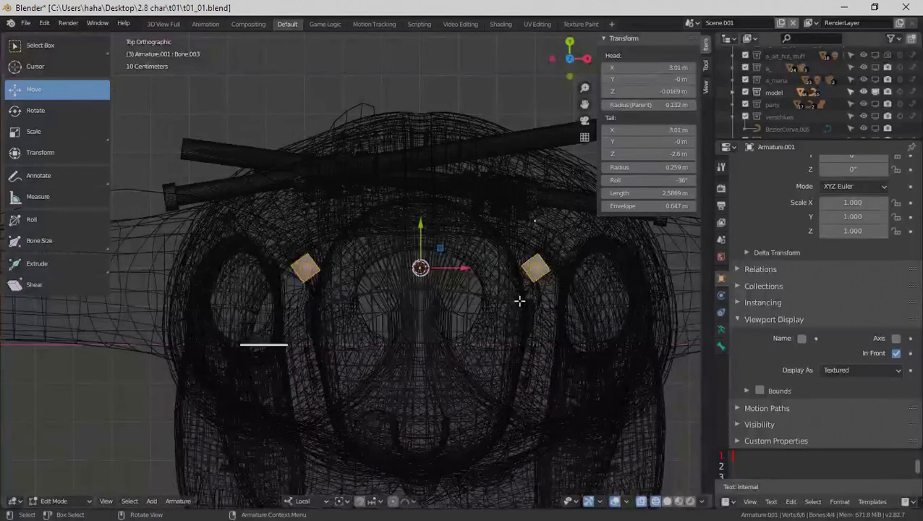
key(shift+d)
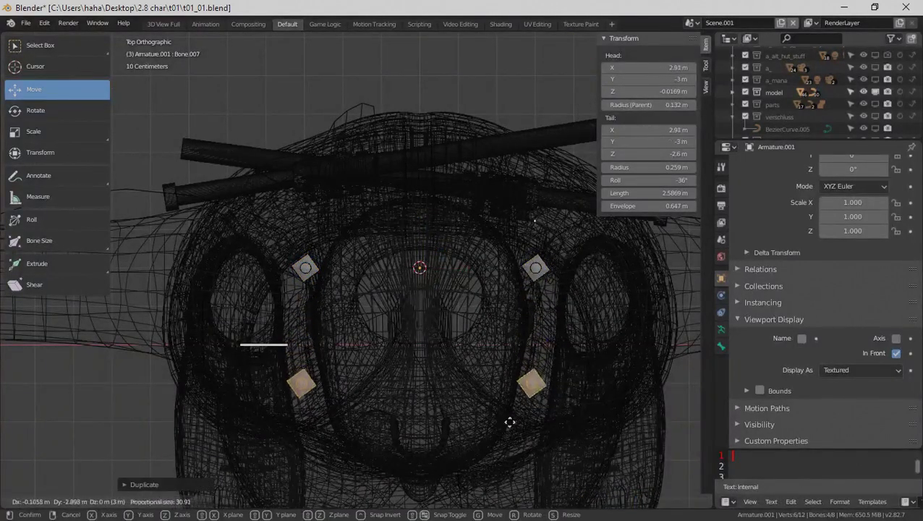
click(512, 440)
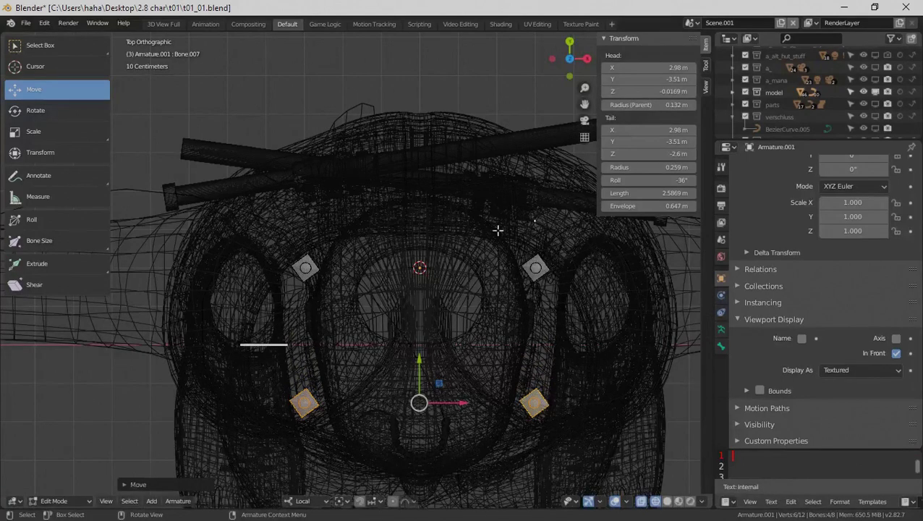
right_click(479, 402)
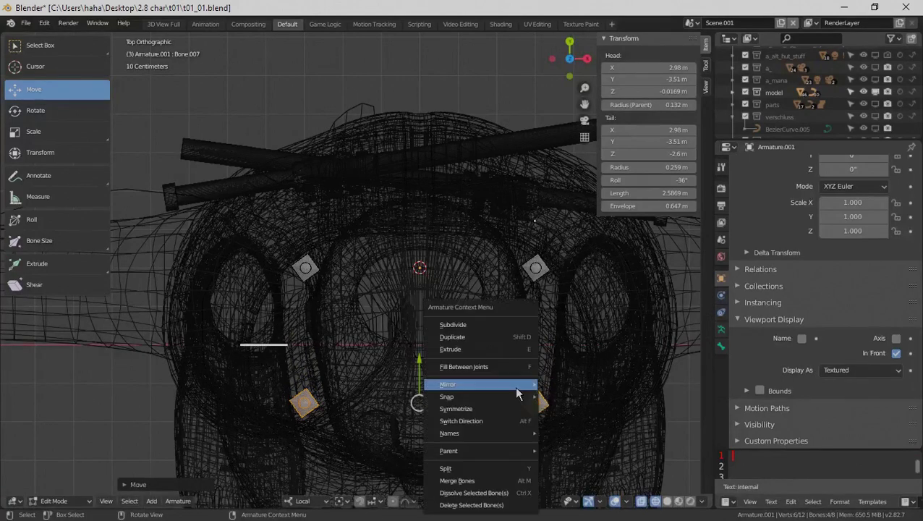
click(567, 320)
- Duplicate one rear side chain and place the copy centred at the back of the head
click(536, 269)
key(shift+d)
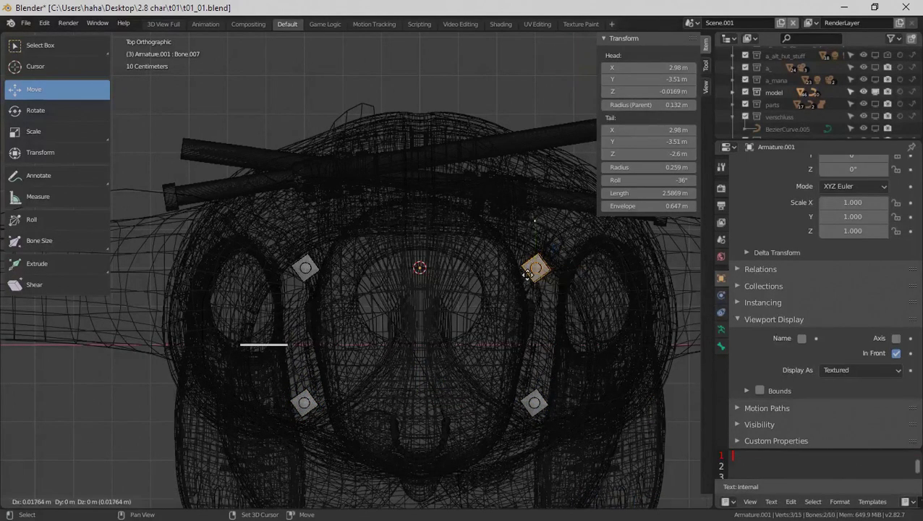
click(527, 276)
drag(527, 276, 410, 209)
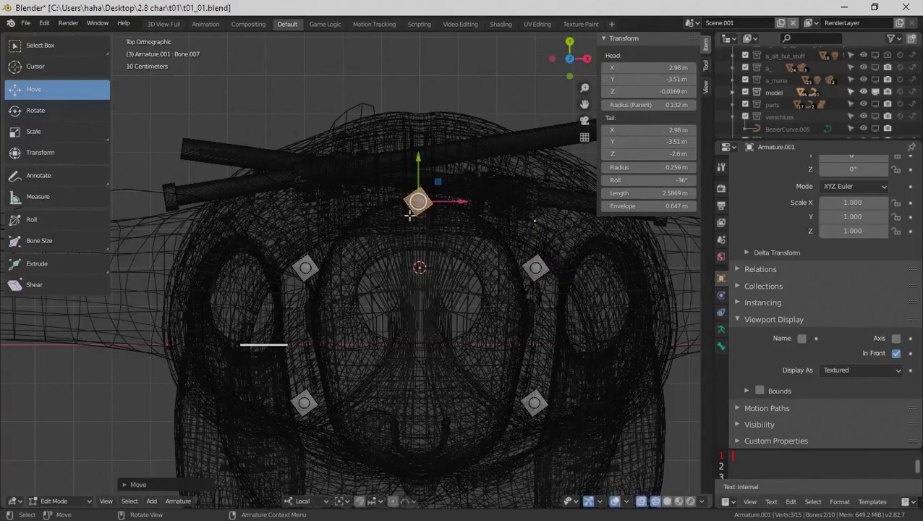
- Shift the back chain's middle joint and lower tip backwards to follow the slanted back hair, and leave armature editing
key(KP_1)
key(KP_3)
scroll(546, 363, up, 1)
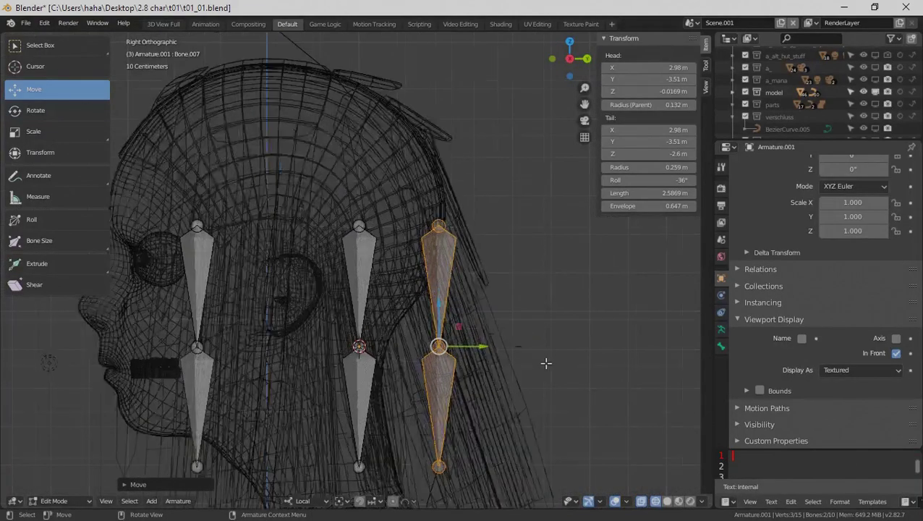
key(a)
click(447, 399)
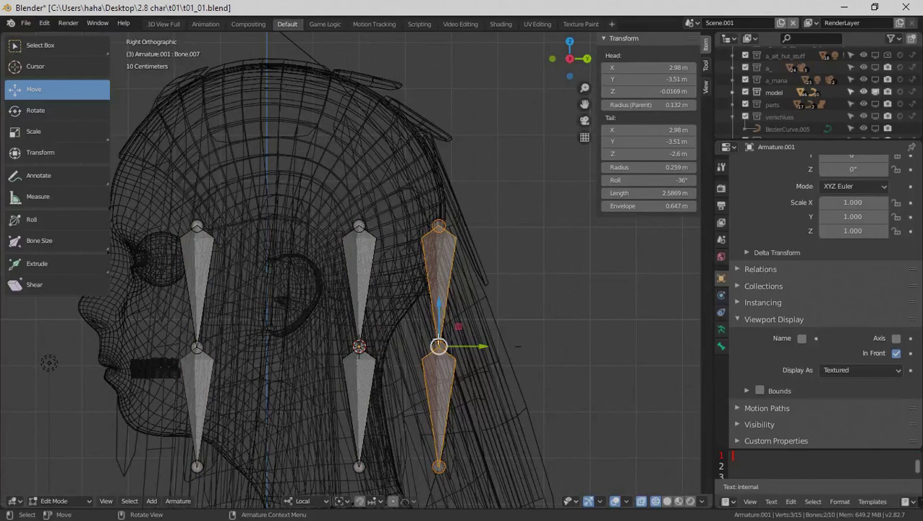
click(439, 341)
drag(483, 347, 516, 350)
click(439, 467)
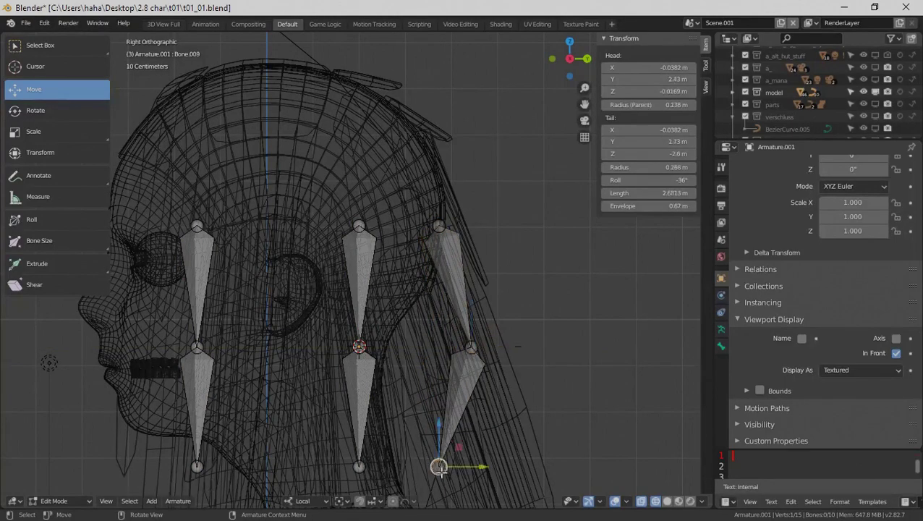
drag(481, 469, 557, 467)
scroll(530, 354, down, 4)
key(Tab)
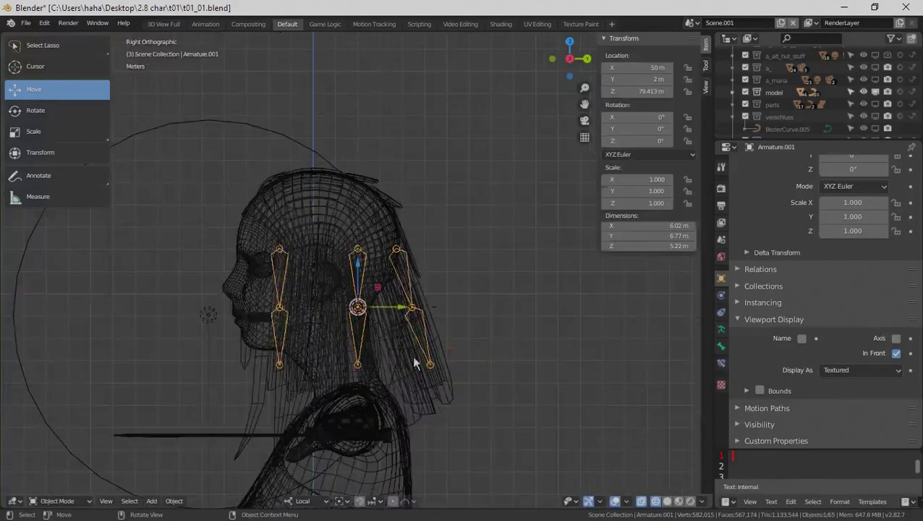
- Add a cube at the head and scale it uniformly to about 5.61 around the head and hair
middle_drag(412, 356, 546, 370)
middle_drag(455, 320, 467, 322)
key(shift+a)
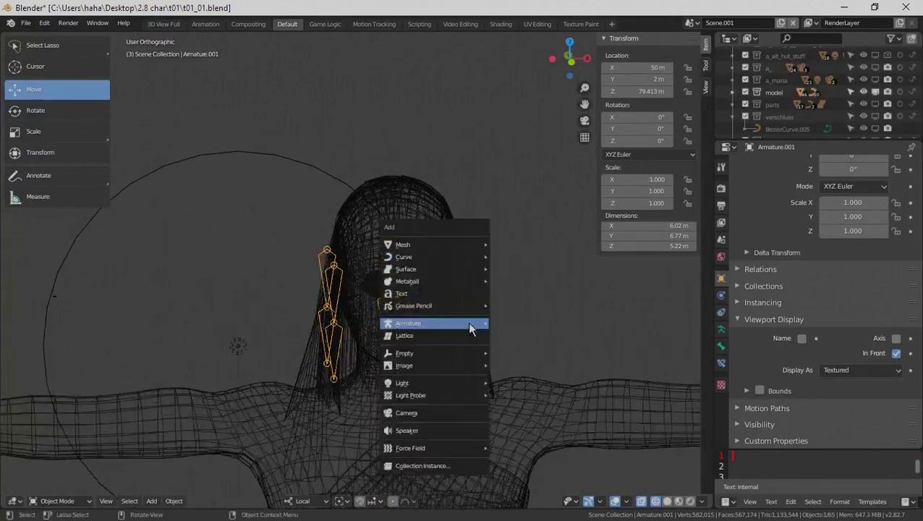
mouse_move(453, 236)
click(532, 256)
key(KP_1)
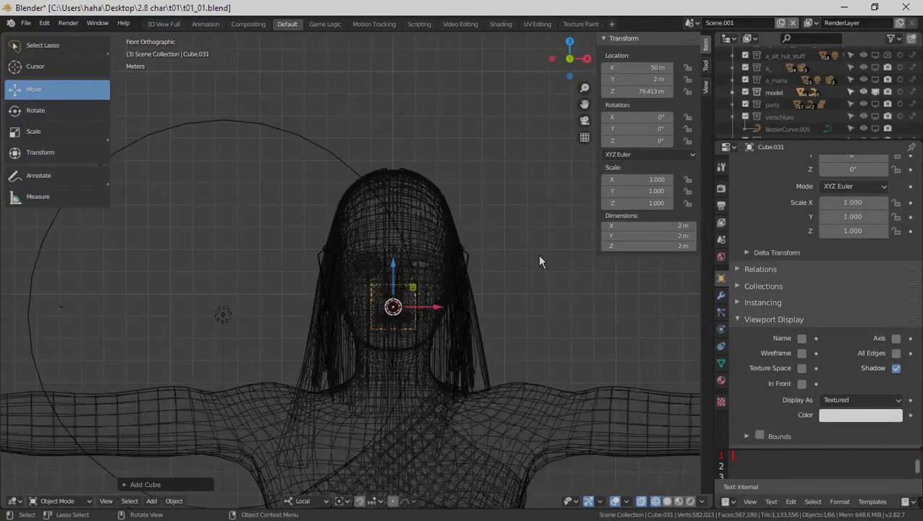
key(s)
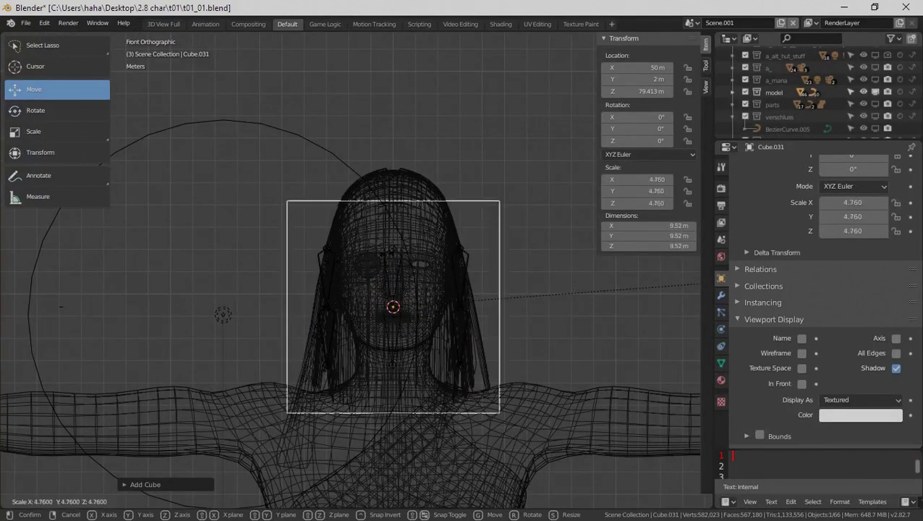
click(499, 255)
- Raise the cube's top face above the crown of the head, leaving nothing selected
key(Tab)
key(alt+a)
key(b)
drag(559, 129, 71, 242)
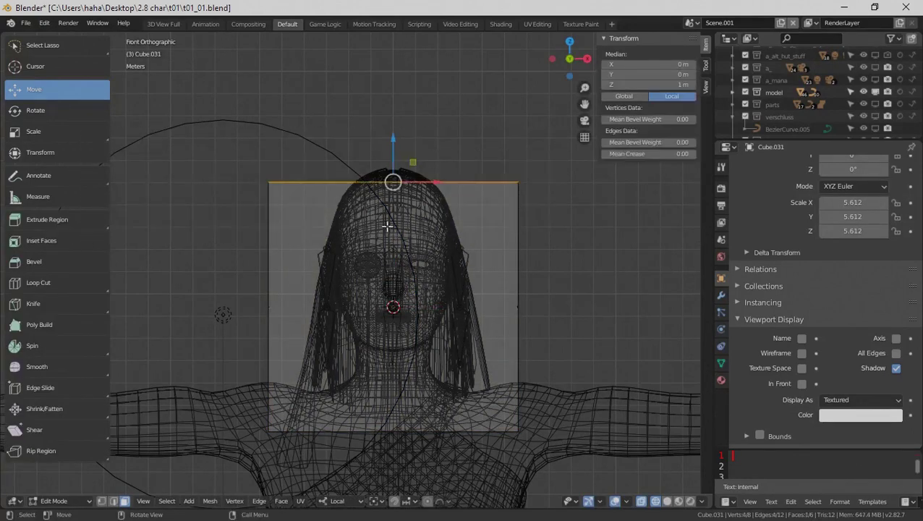
drag(396, 150, 398, 116)
shift+middle_drag(465, 376, 456, 277)
key(alt+a)
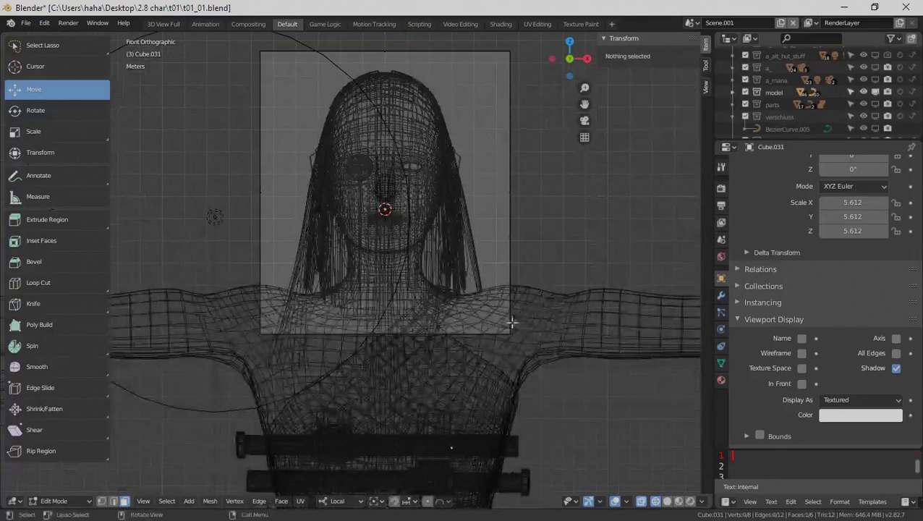
- Lower the cube's bottom face to below the shoulders so the cube encloses the longest hair strands, and restore solid shading
key(b)
drag(580, 275, 211, 399)
drag(391, 290, 408, 358)
key(z)
click(483, 359)
mouse_move(534, 366)
middle_down()
mouse_move(415, 367)
mouse_move(316, 348)
mouse_move(676, 315)
mouse_move(664, 474)
mouse_move(644, 437)
mouse_move(687, 420)
middle_up()
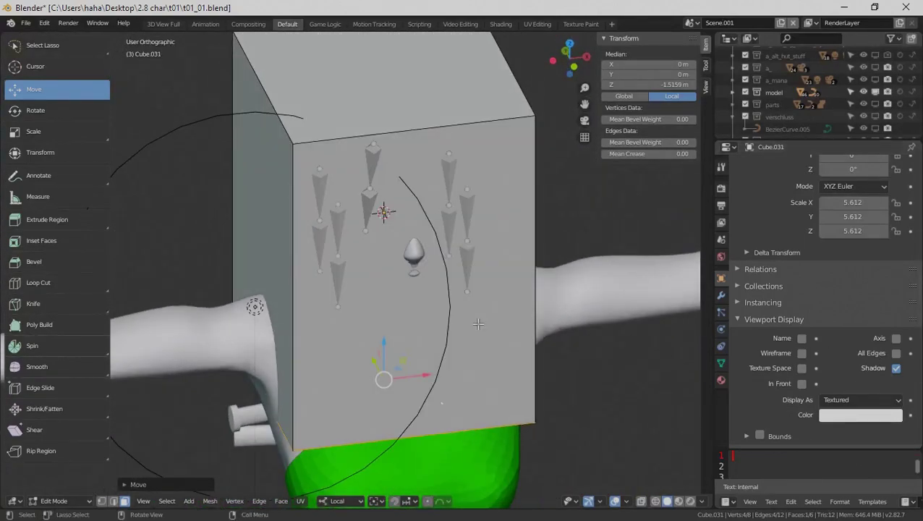
- Set the cube's viewport display to Wire, seen from the front
key(KP_1)
key(Tab)
key(Tab)
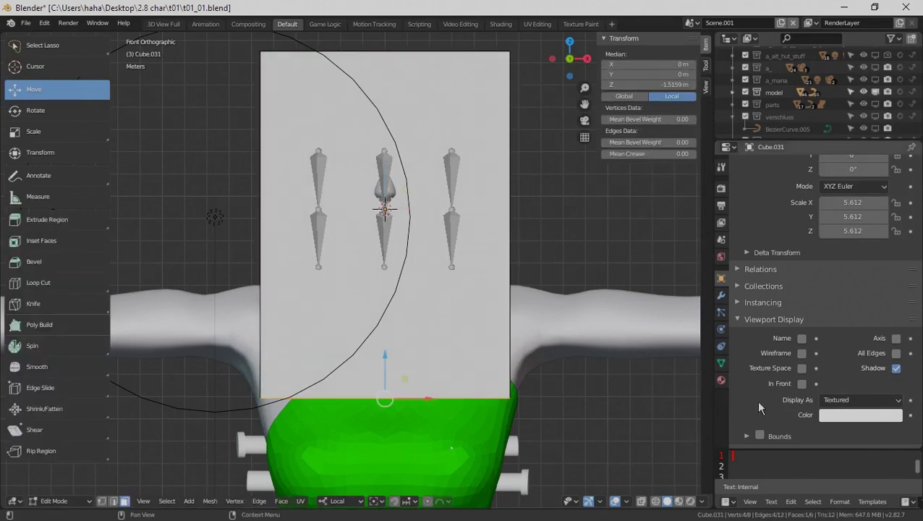
click(843, 402)
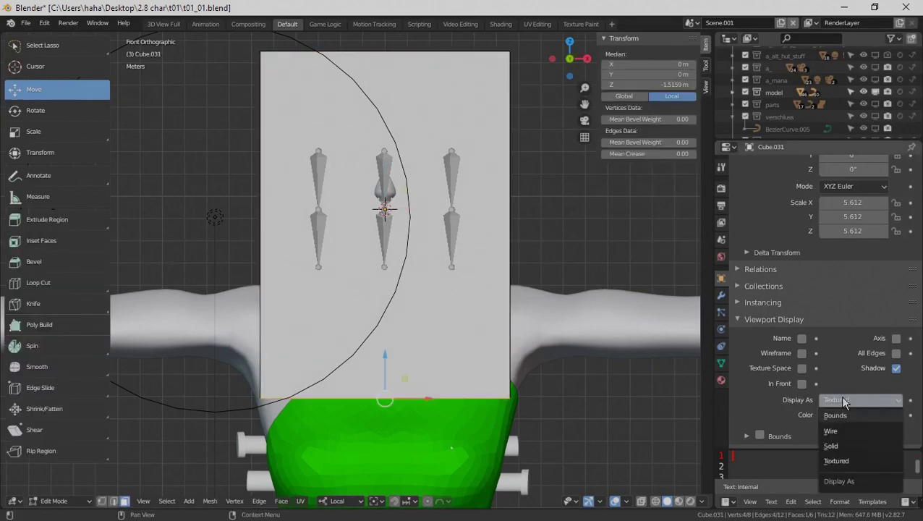
click(852, 432)
- Subdivide the cube with eight evenly spaced horizontal loop cuts and five vertical loop cuts across its width
key(ctrl+r)
scroll(507, 237, up, 7)
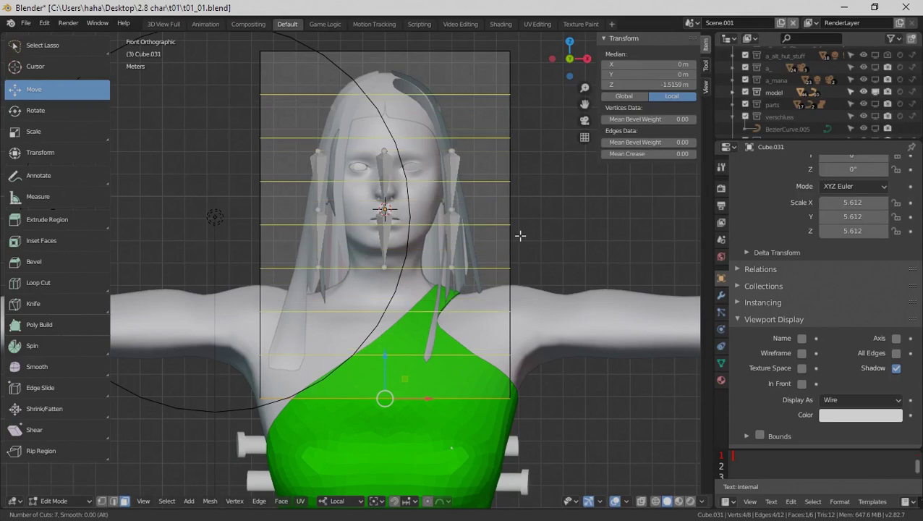
click(520, 235)
key(ctrl+r)
scroll(390, 418, down, 3)
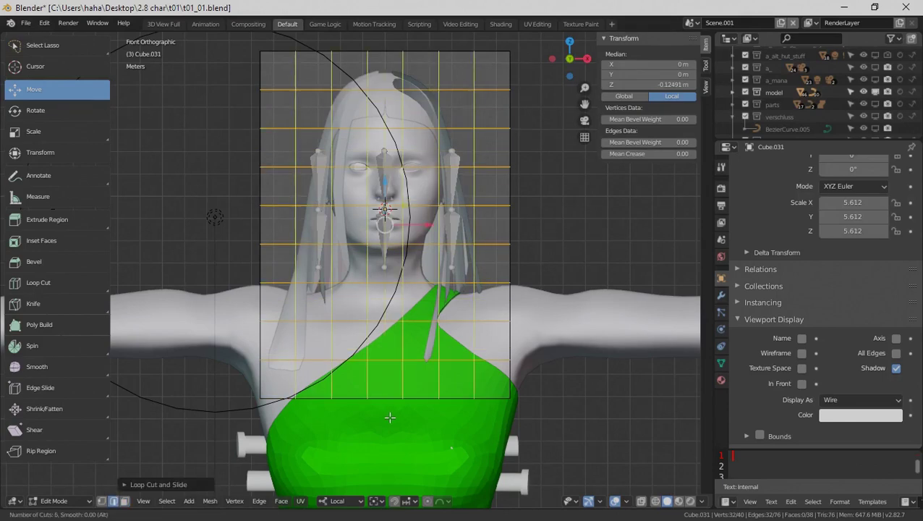
click(390, 418)
- Add five evenly spaced vertical loop cuts along the cube's depth and leave mesh editing
middle_drag(390, 417, 311, 289)
key(ctrl+r)
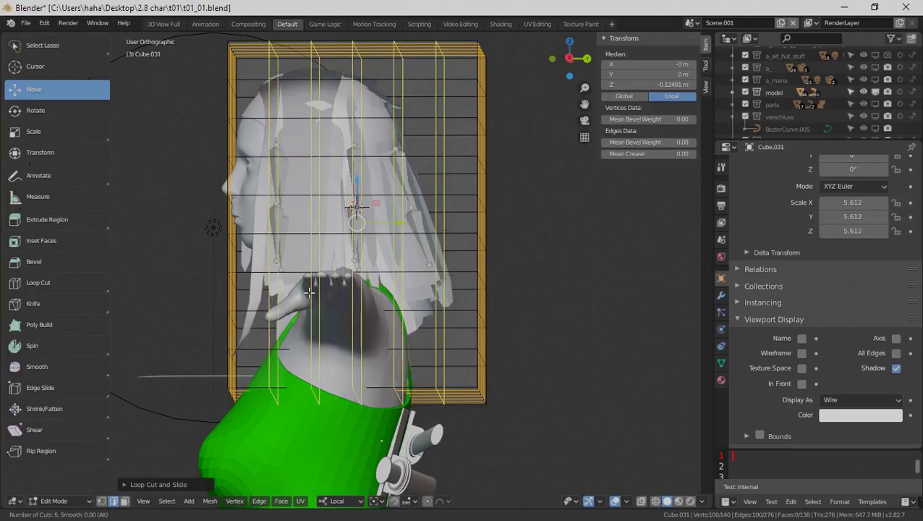
click(307, 290)
right_click(316, 291)
middle_drag(330, 295, 511, 334)
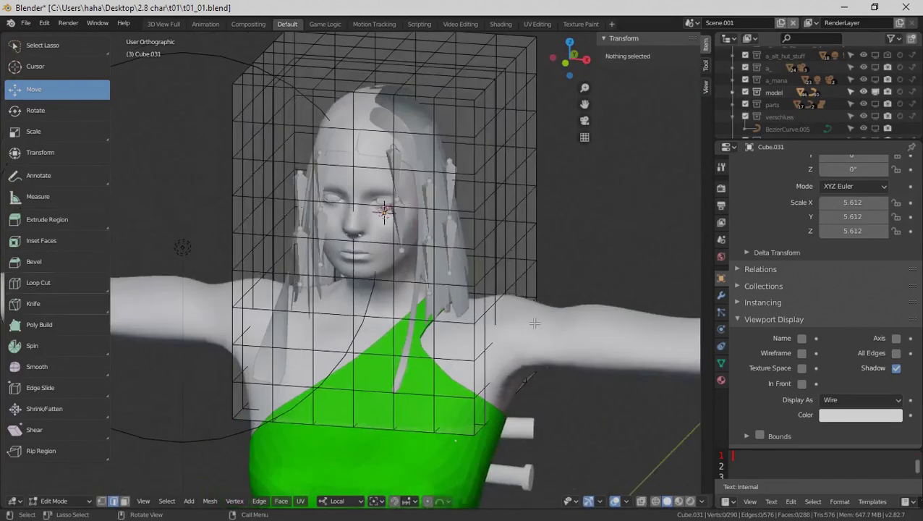
key(Tab)
scroll(511, 334, up, 2)
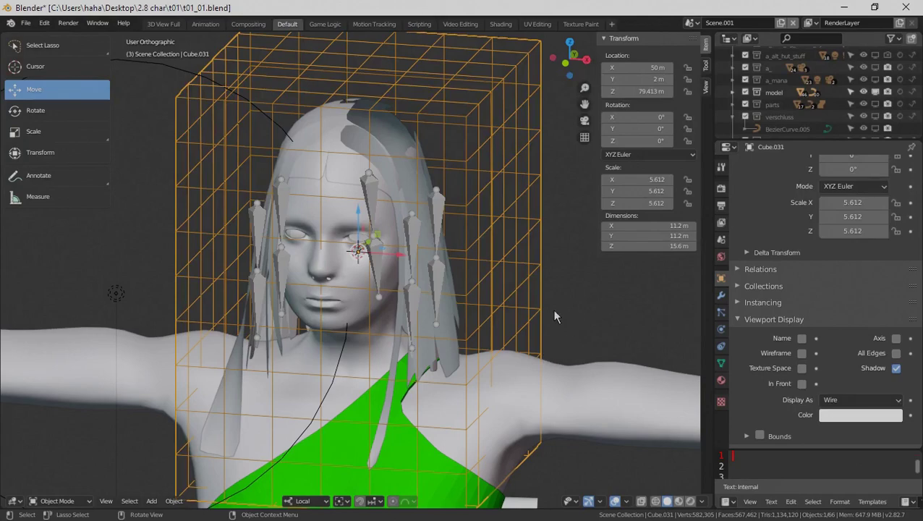
- Add a Mesh Deform modifier to the hair mesh
click(455, 296)
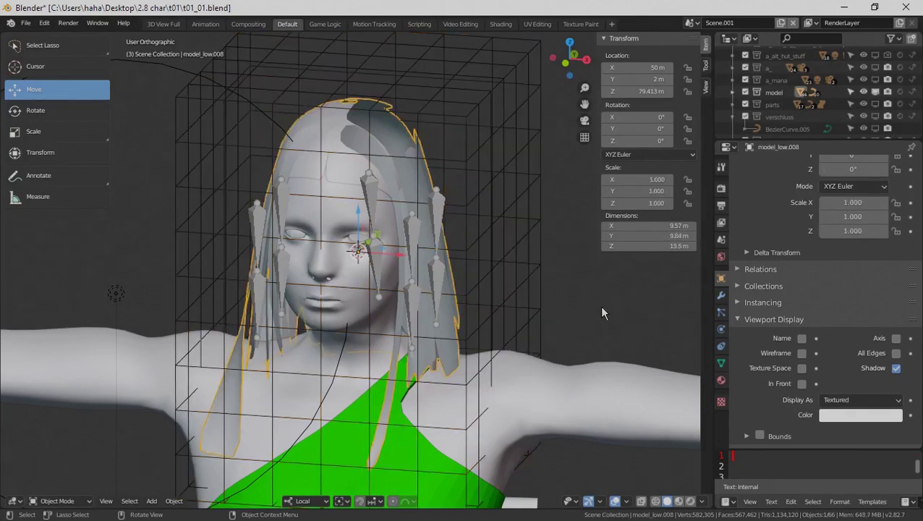
middle_drag(602, 307, 550, 299)
scroll(550, 299, up, 2)
click(720, 295)
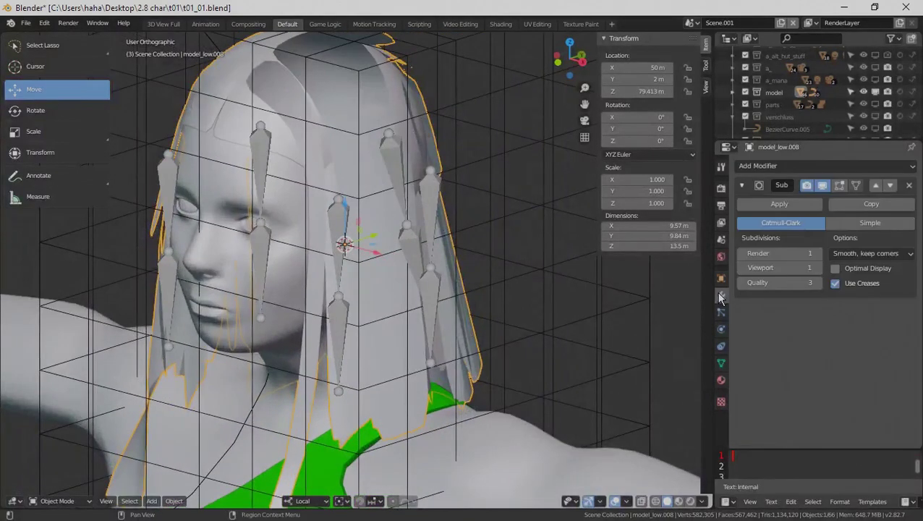
click(797, 166)
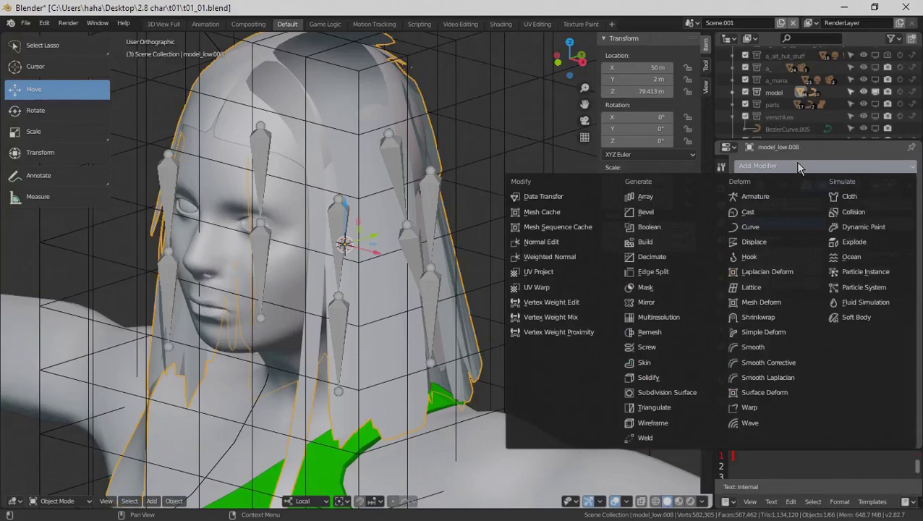
click(783, 302)
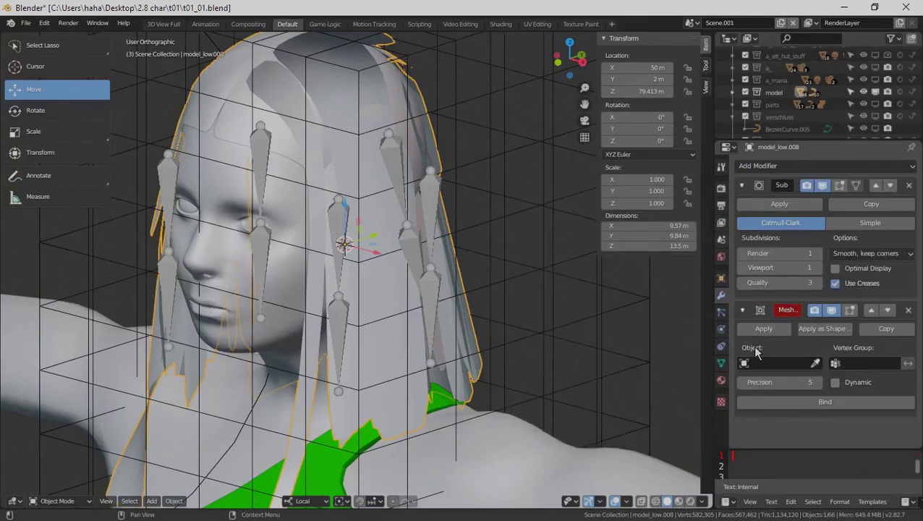
- Pick the wire cube Cube.031 as the Mesh Deform object and bind the hair to it
click(816, 364)
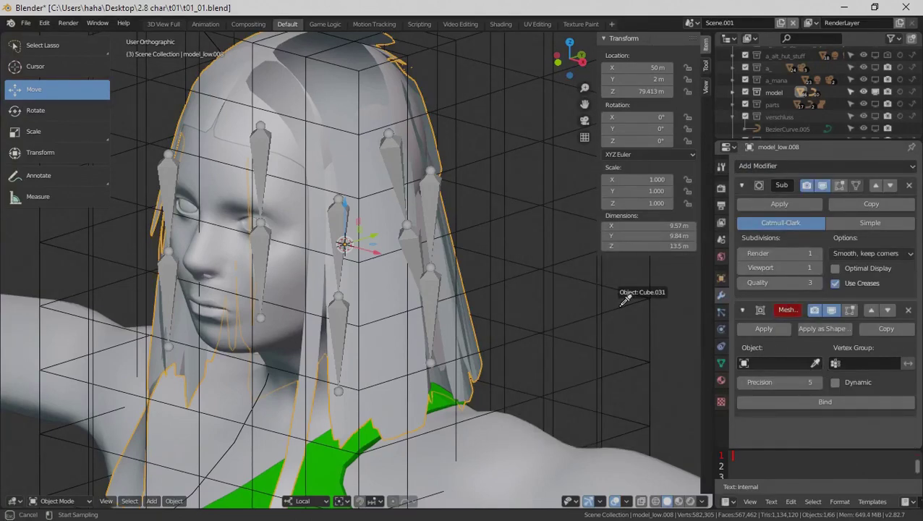
click(619, 297)
click(840, 407)
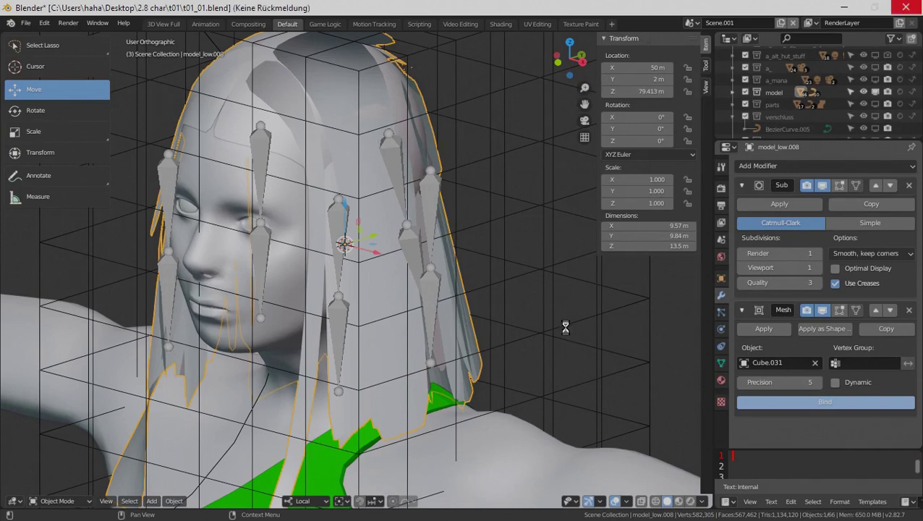
- Test the binding by moving one horizontal edge loop of the cage cube, cancel the move and leave mesh editing
click(533, 270)
key(Tab)
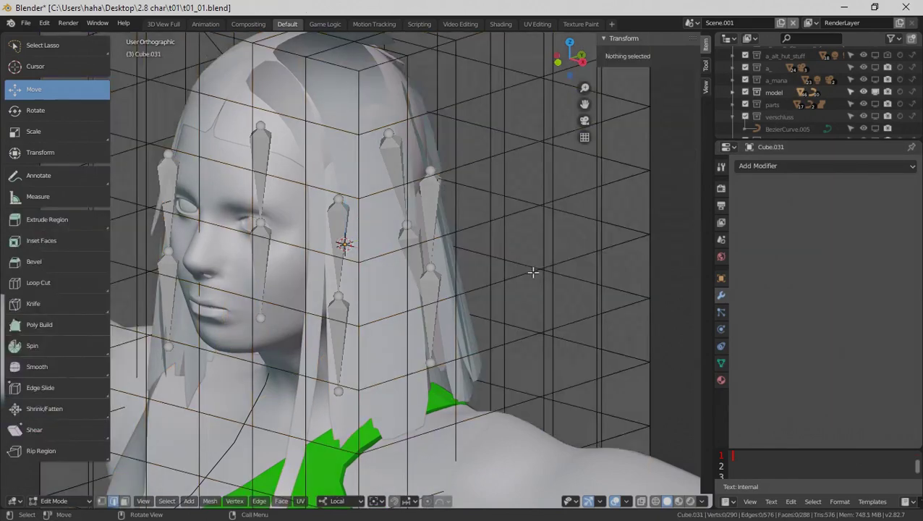
alt+click(533, 272)
key(g)
right_click(508, 277)
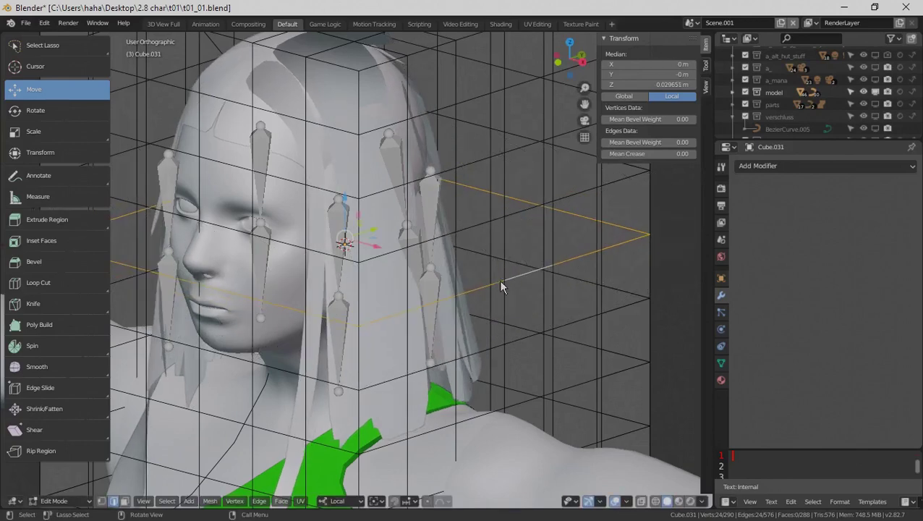
key(Tab)
- Parent the cage cube to the hair armature with automatic weights
click(434, 206)
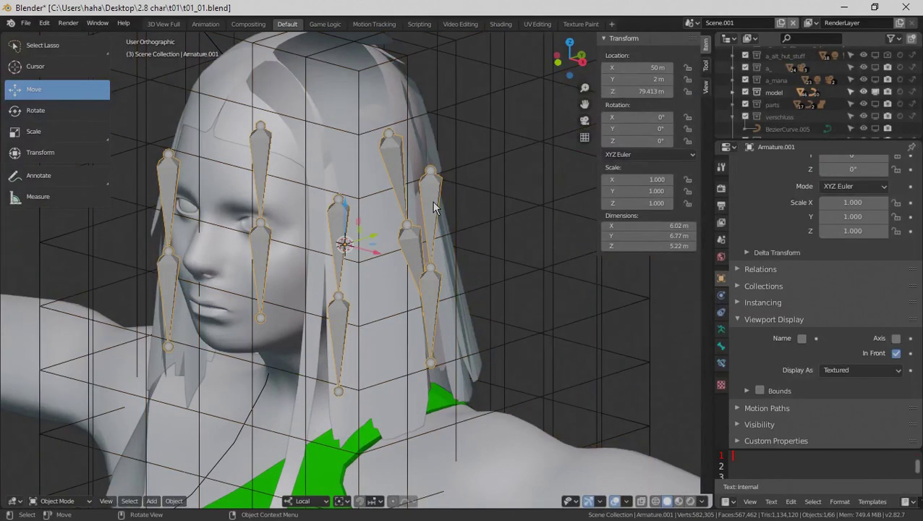
click(579, 266)
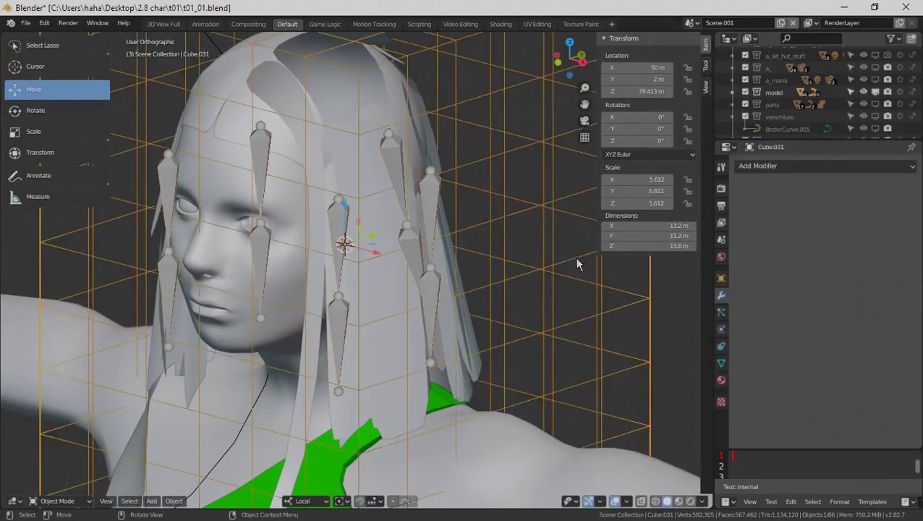
shift+click(425, 283)
key(ctrl+p)
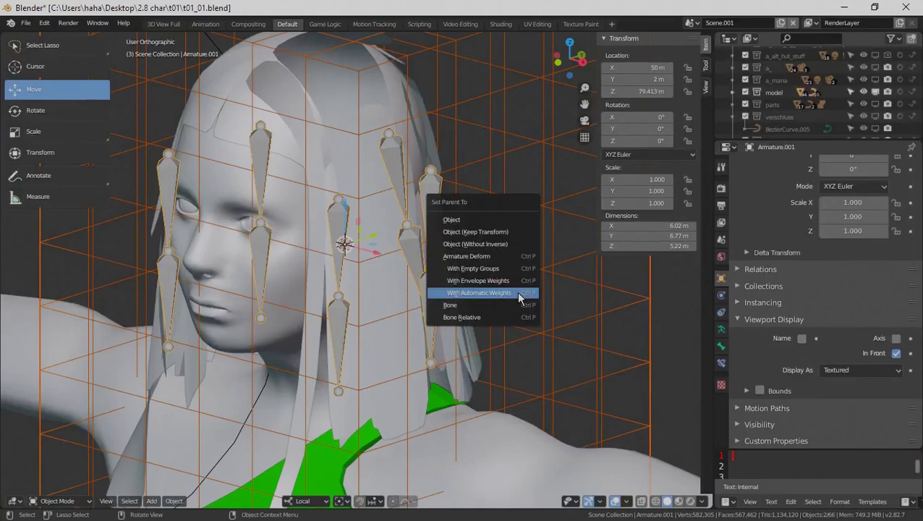
click(519, 296)
- Switch the hair armature to Pose Mode with the lower bone of the character's left rear side chain chosen
middle_drag(517, 292, 501, 329)
scroll(463, 330, up, 2)
click(363, 349)
click(374, 333)
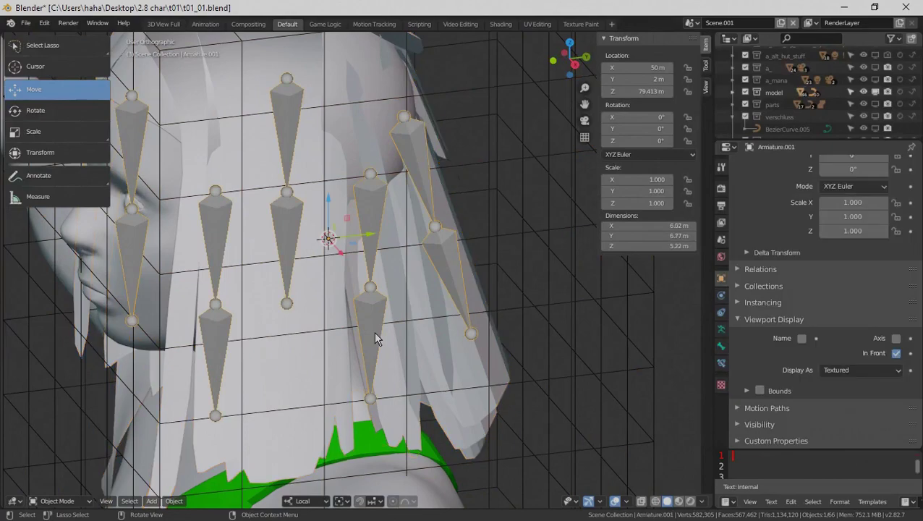
key(Tab)
click(373, 333)
key(ctrl+Tab)
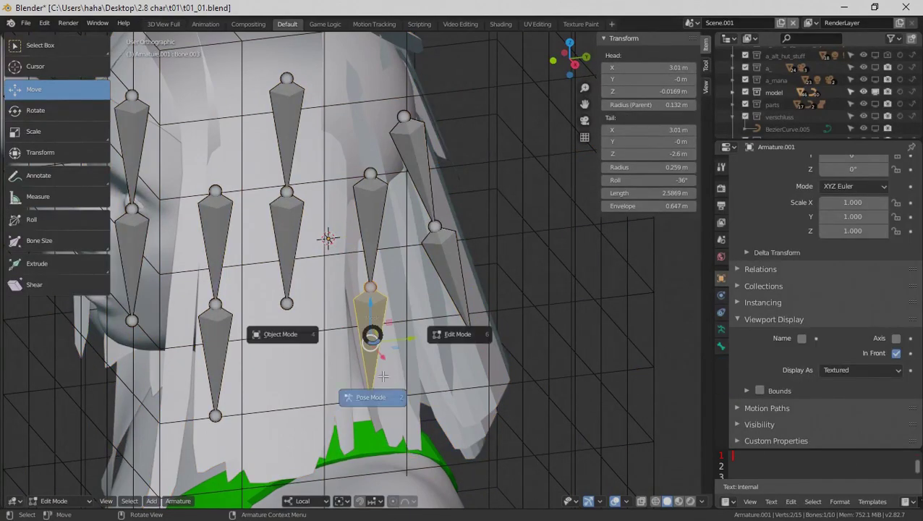
click(383, 375)
- Rotate the lower bone of the left rear side chain outwards and backwards, away from the neck
middle_drag(402, 422, 478, 402)
key(r)
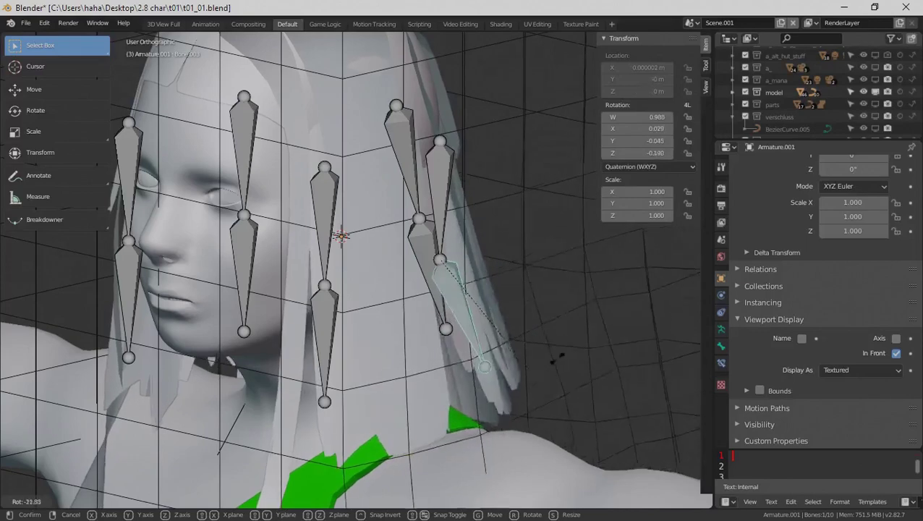
click(611, 342)
- Rotate the lower bone of the centre back chain further outwards, behind the head
middle_drag(611, 343, 392, 282)
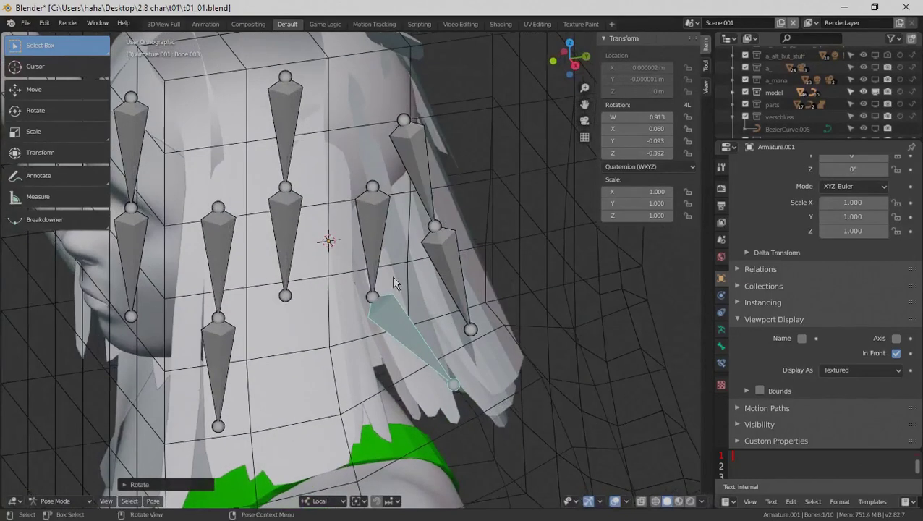
click(455, 272)
key(r)
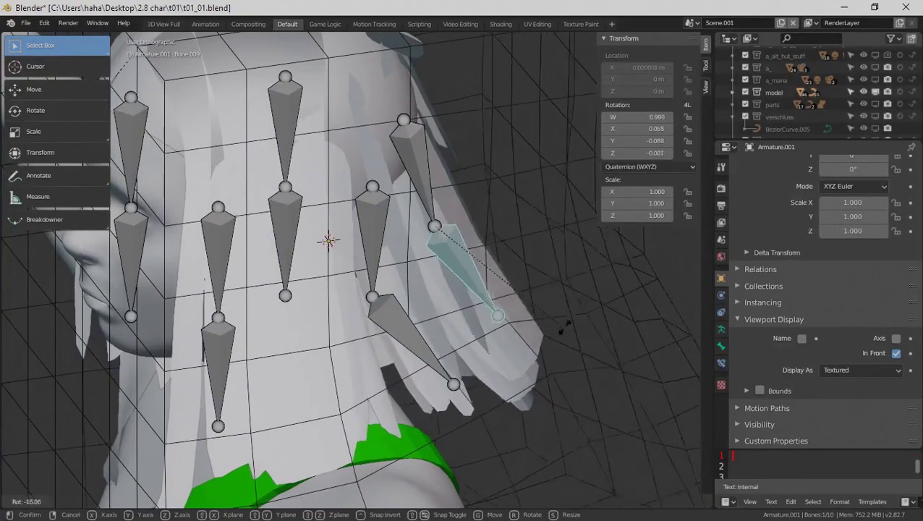
click(585, 291)
- Rotate the lower bone of the character's left front side chain outwards, away from the face
scroll(565, 314, down, 4)
middle_drag(536, 363, 594, 362)
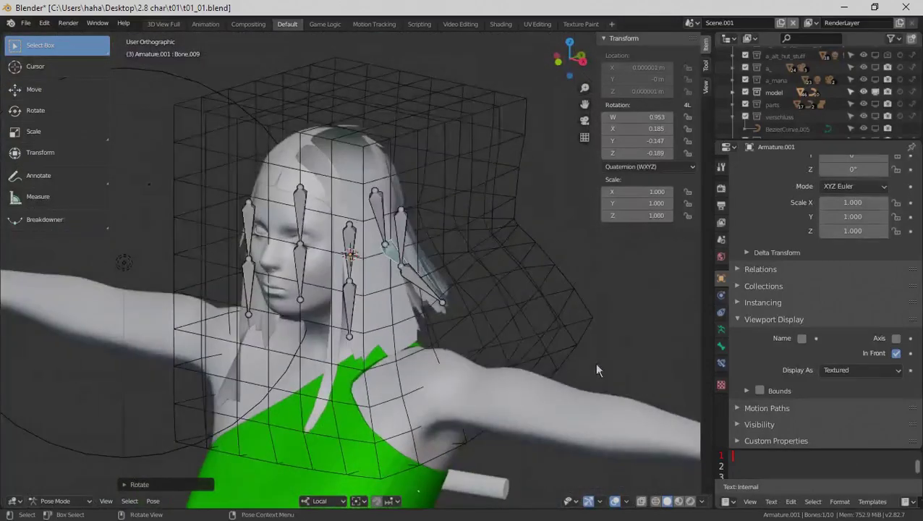
scroll(449, 396, up, 5)
click(400, 315)
middle_drag(401, 316, 478, 367)
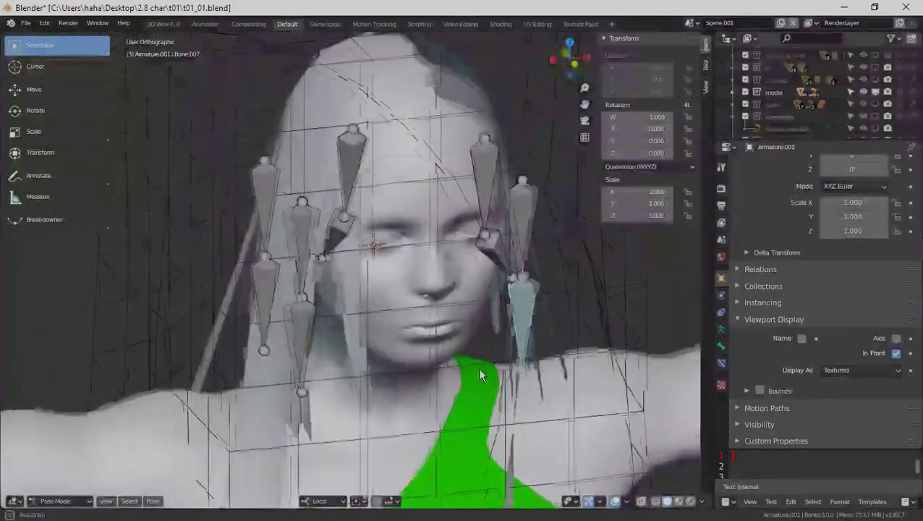
key(r)
click(552, 326)
- Try rotating the upper bone of the left front side chain and cancel the rotation
middle_drag(553, 327, 460, 279)
click(400, 229)
key(r)
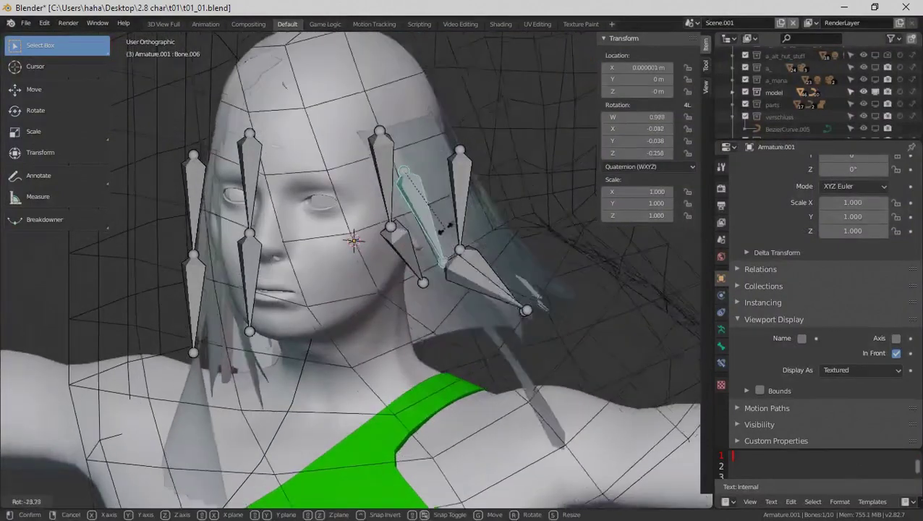
right_click(447, 240)
middle_drag(446, 240, 529, 267)
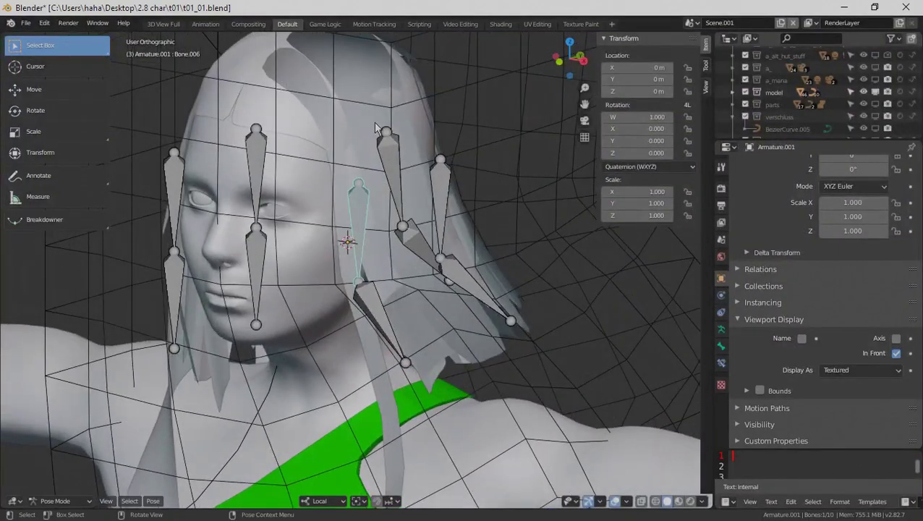
- Try another rotation on the lower bone of the left rear side chain
middle_drag(439, 270, 439, 291)
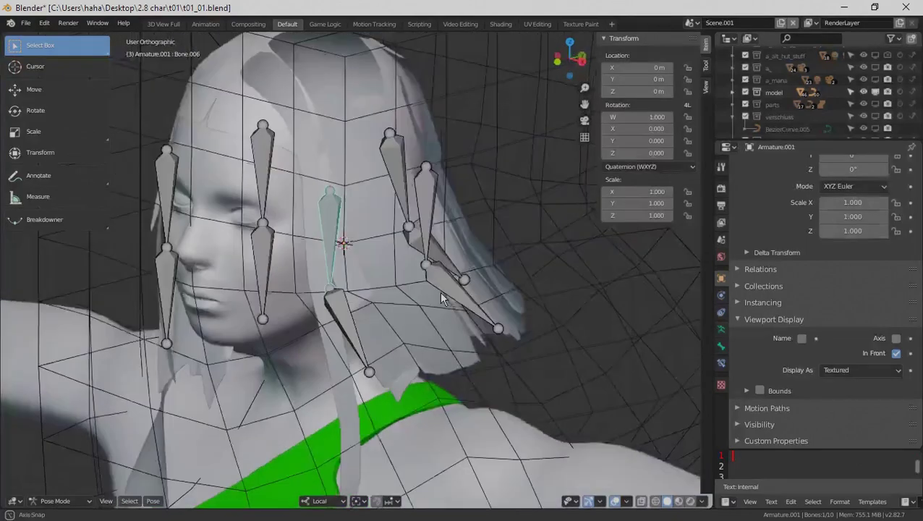
click(440, 291)
key(r)
click(446, 309)
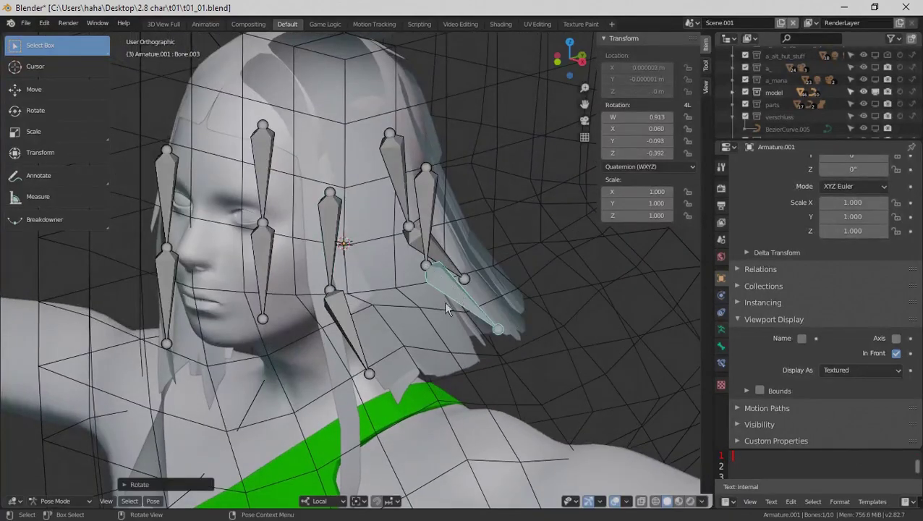